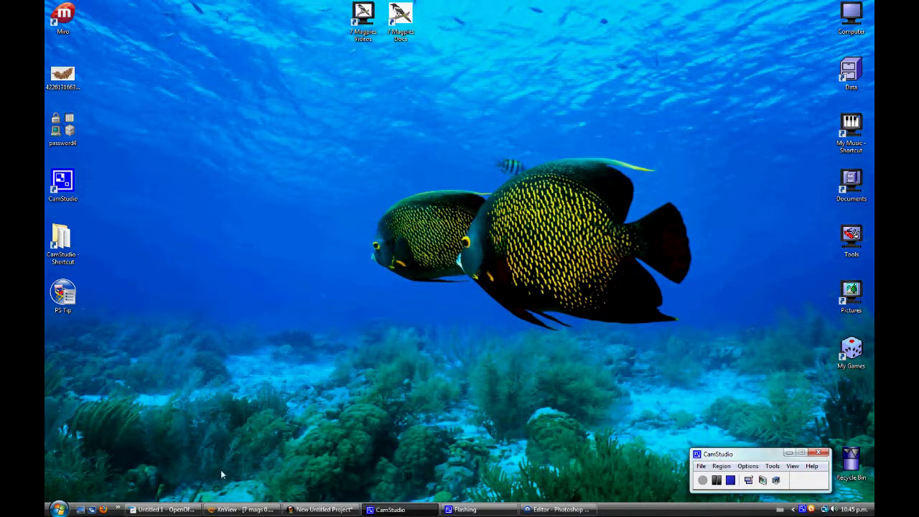
Restore the XnView viewer showing 7 mags 0.gif, the ring of seven magpies
click(233, 511)
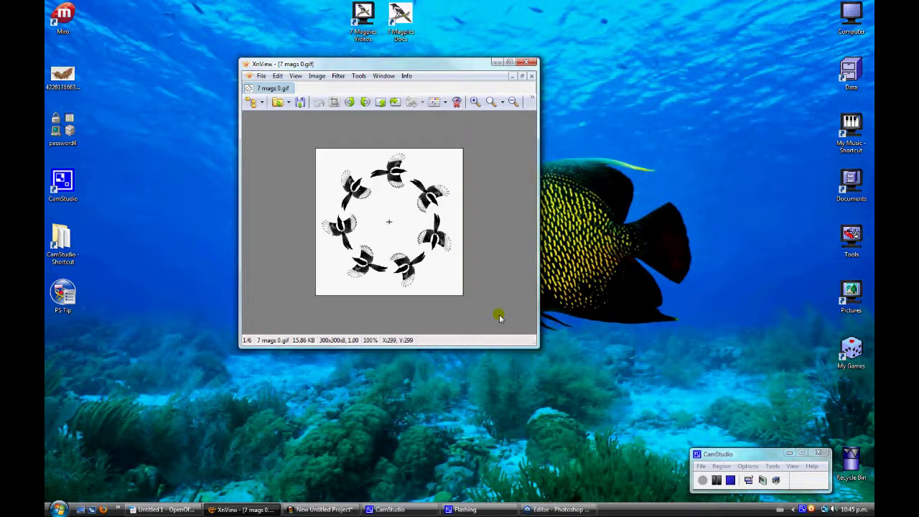
Step through the magpie-ring images 7 mags 0–5.gif, then minimize XnView
scroll(499, 316, down, 4)
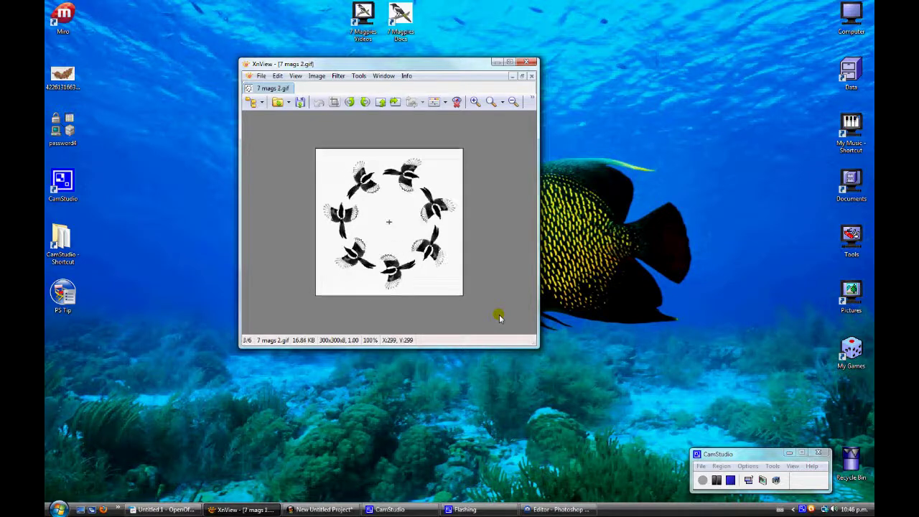
scroll(499, 317, down, 1)
scroll(499, 317, up, 1)
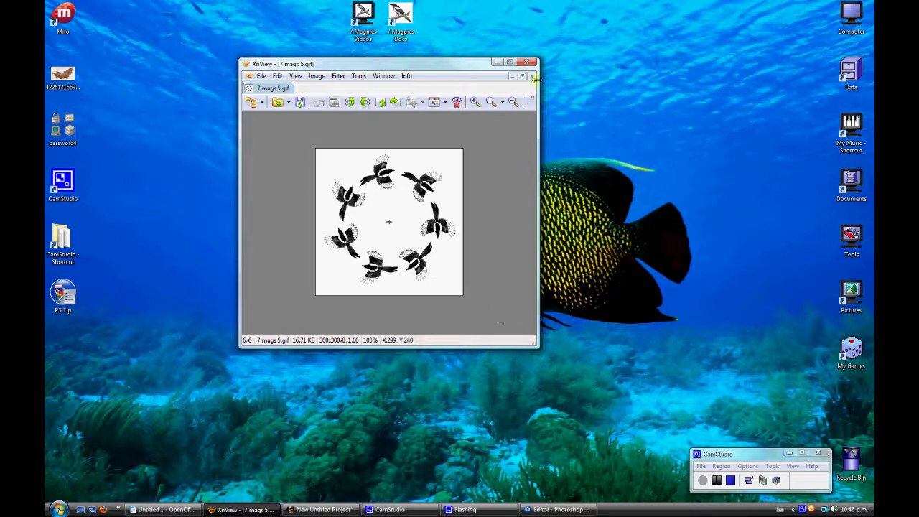
click(496, 62)
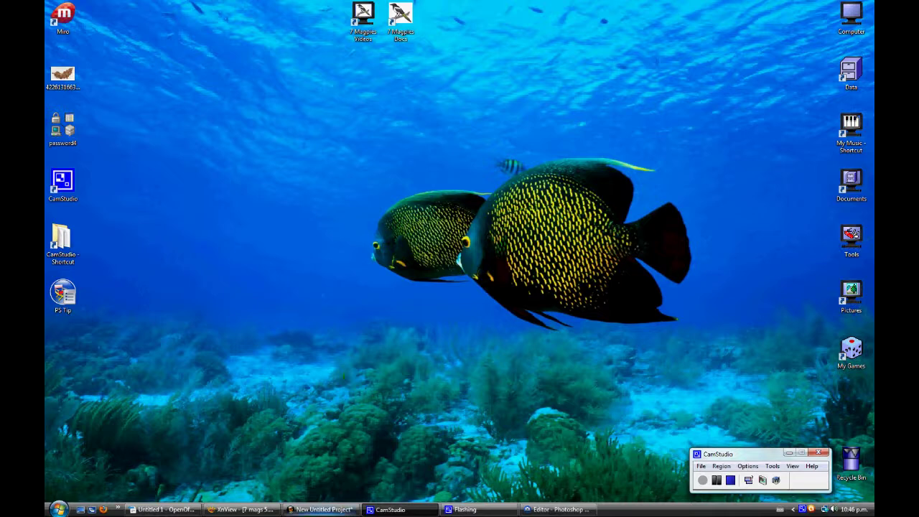
Bring up the Photoshop Elements Editor and open One magpie.psd from Animation 4 Trailer
click(560, 509)
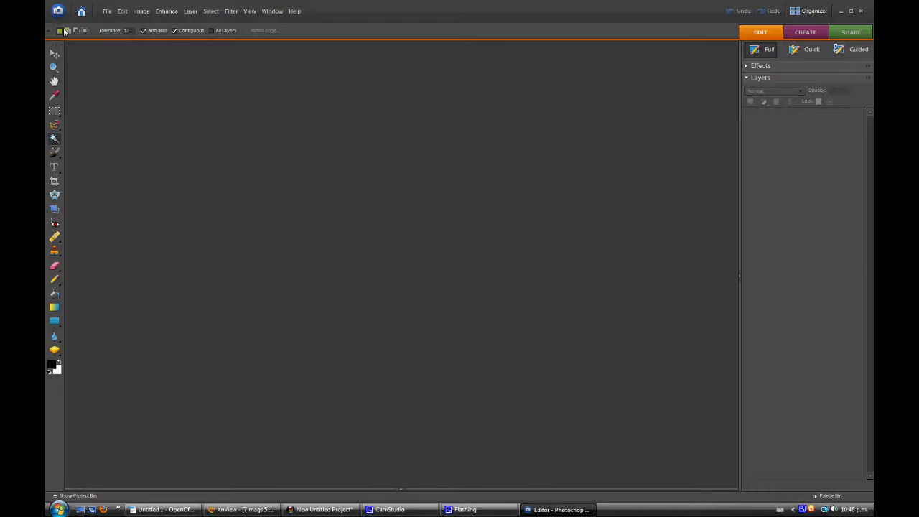
click(106, 11)
click(118, 30)
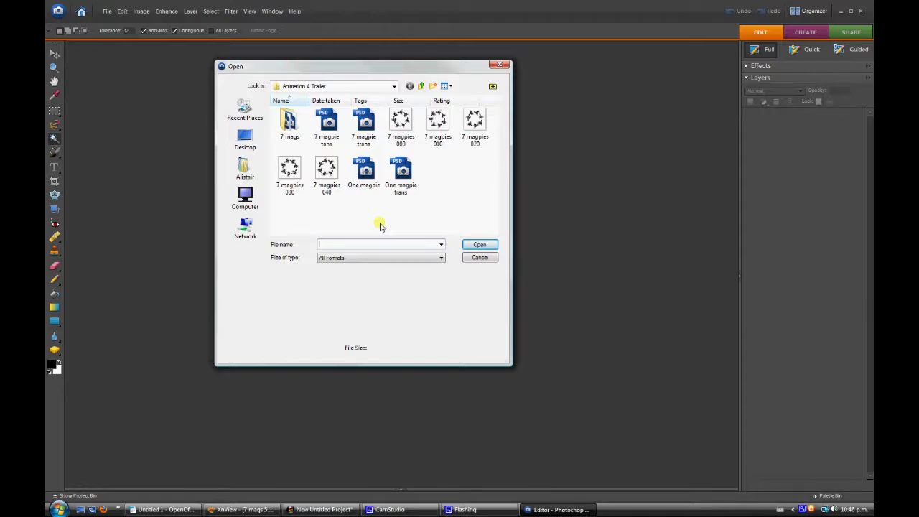
double_click(357, 176)
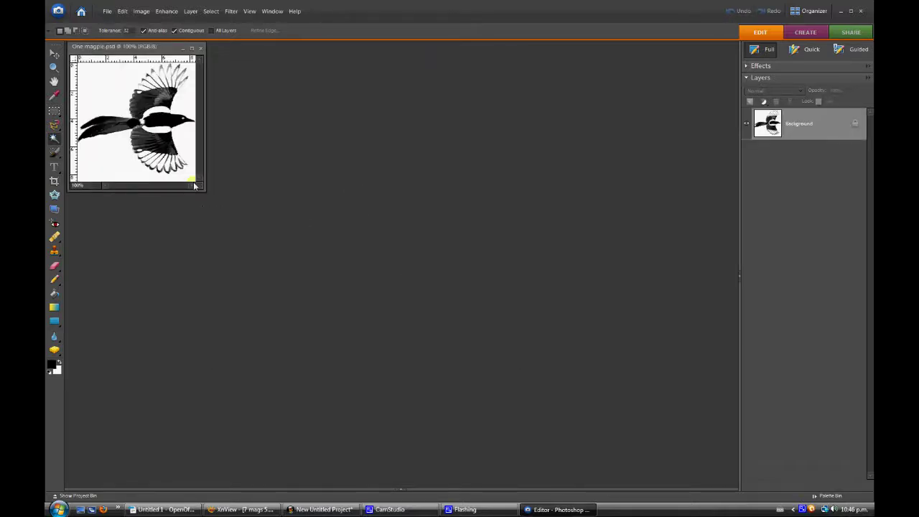
Enlarge and centre the One magpie window, then try a Magic Wand selection of the white and undo it
drag(200, 185, 318, 282)
drag(226, 47, 410, 96)
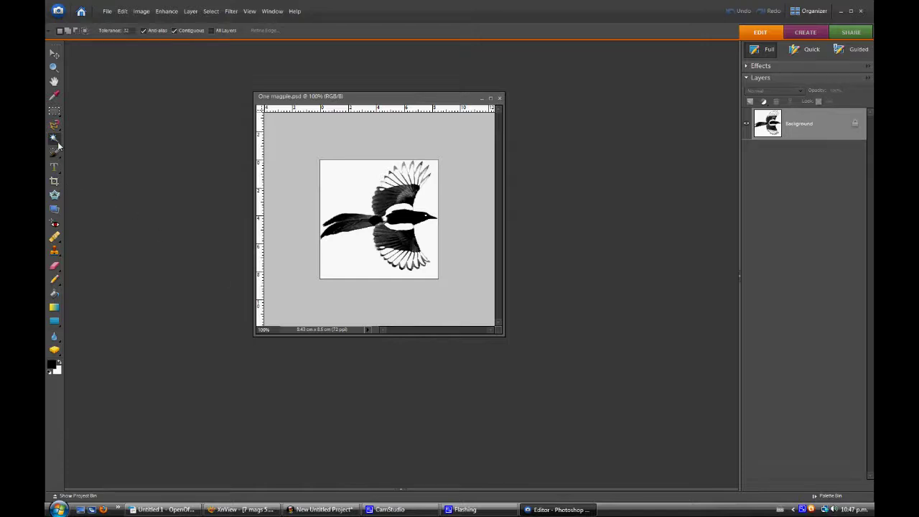
click(335, 199)
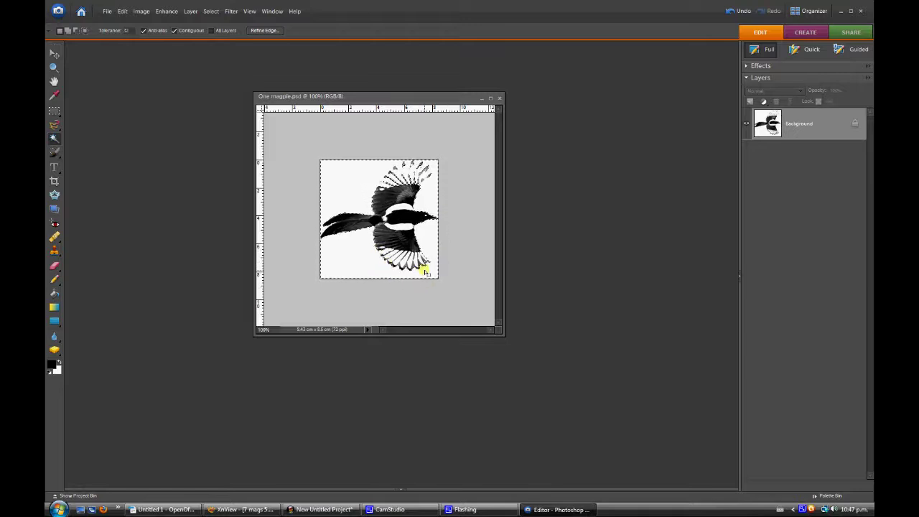
key(ctrl+z)
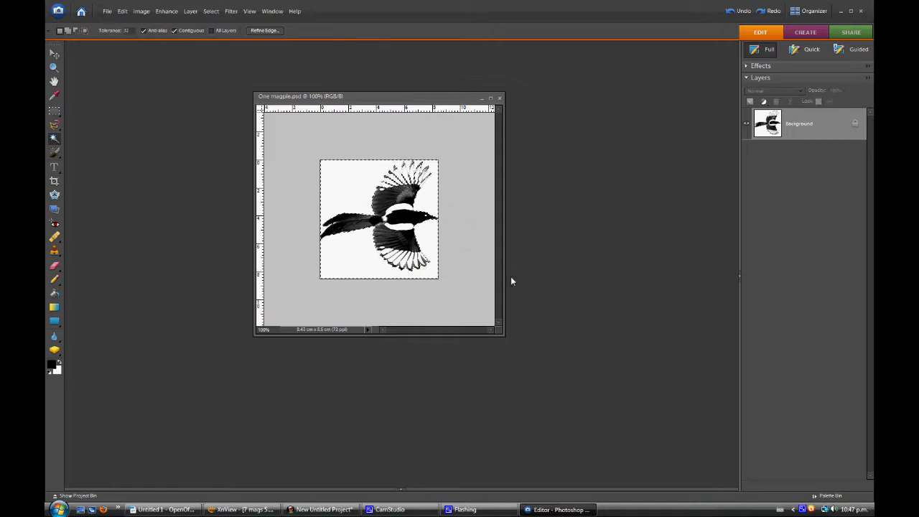
Deselect and convert the Background into a regular layer with Layer From Background
click(54, 54)
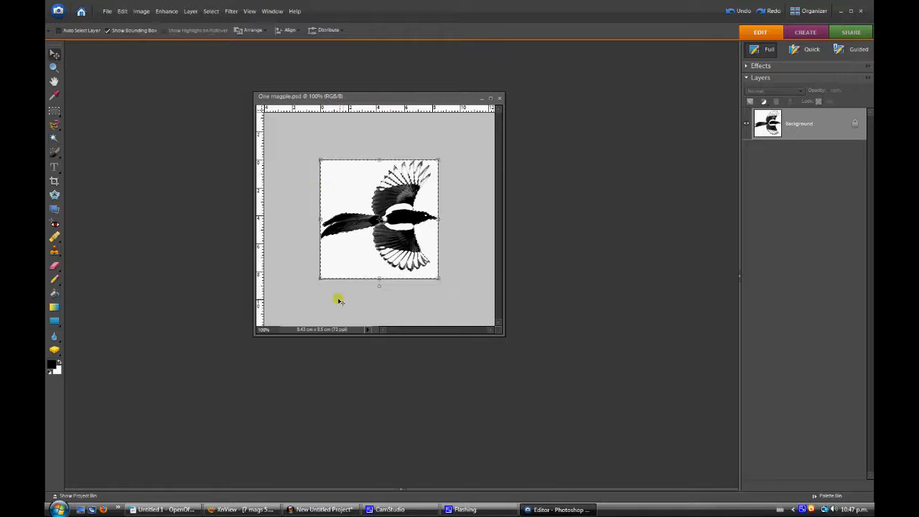
key(ctrl+d)
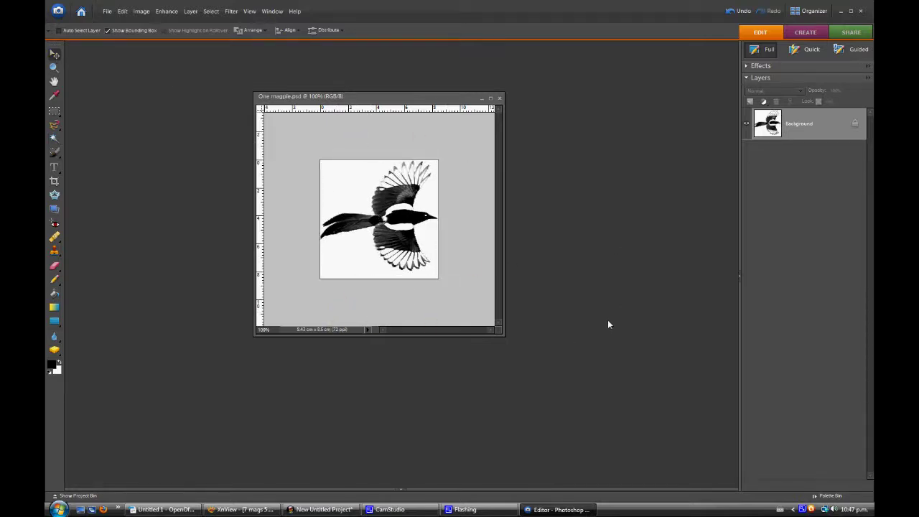
right_click(799, 132)
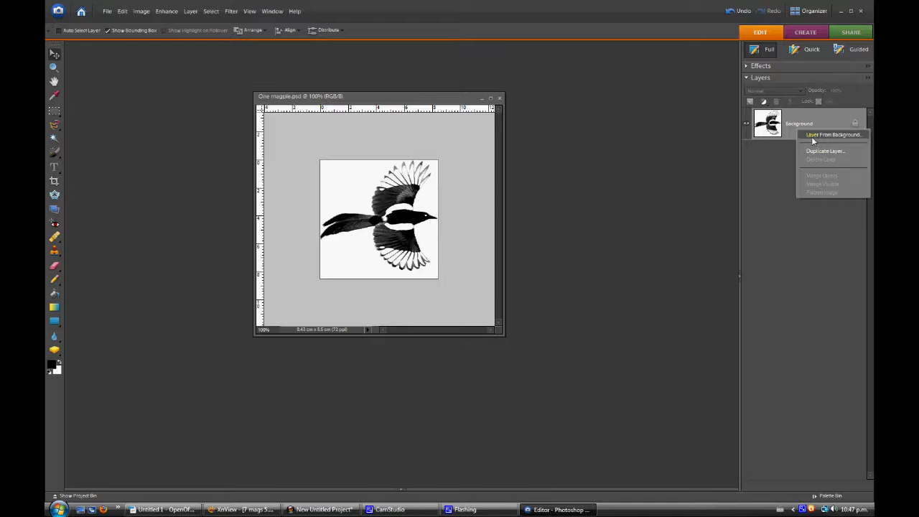
click(811, 137)
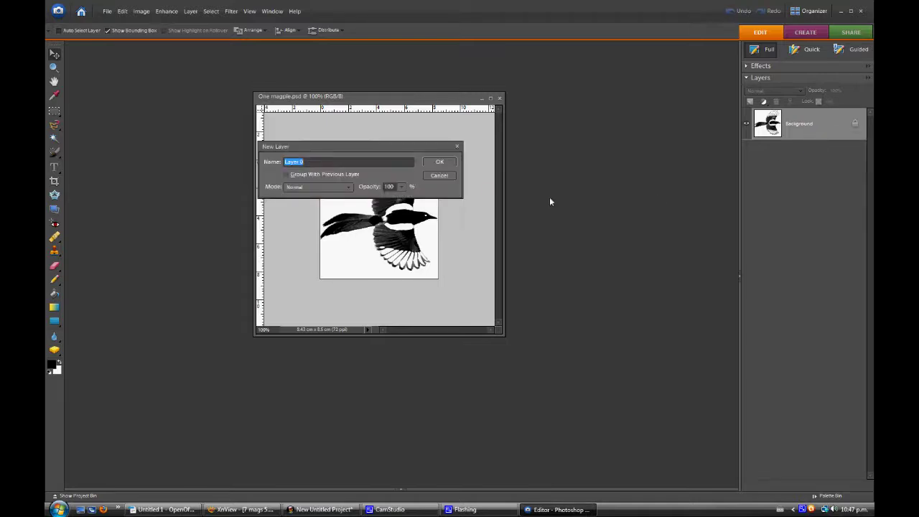
click(437, 166)
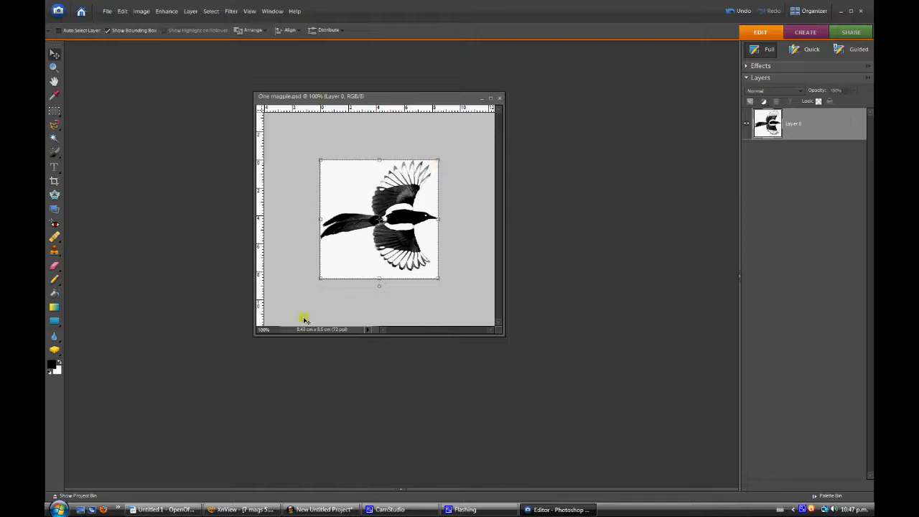
Magic Wand the white surround and delete it, leaving the magpie on transparency
key(w)
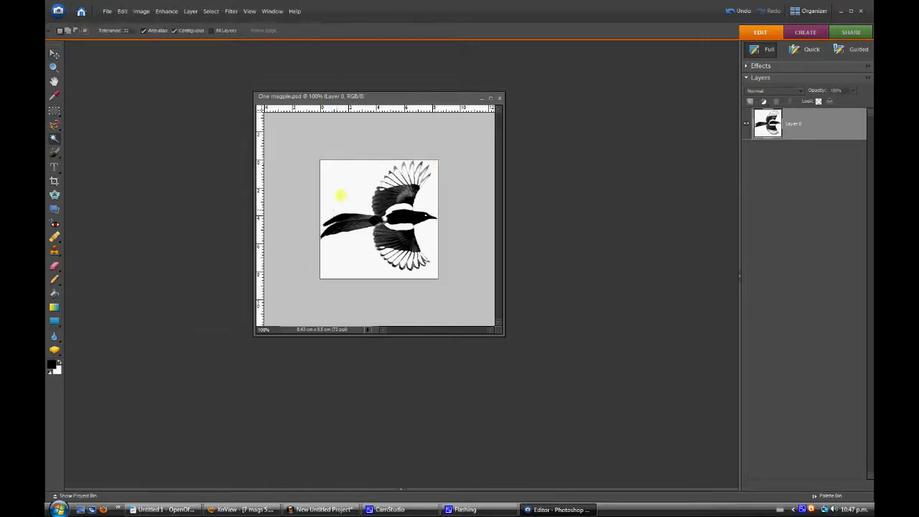
click(356, 180)
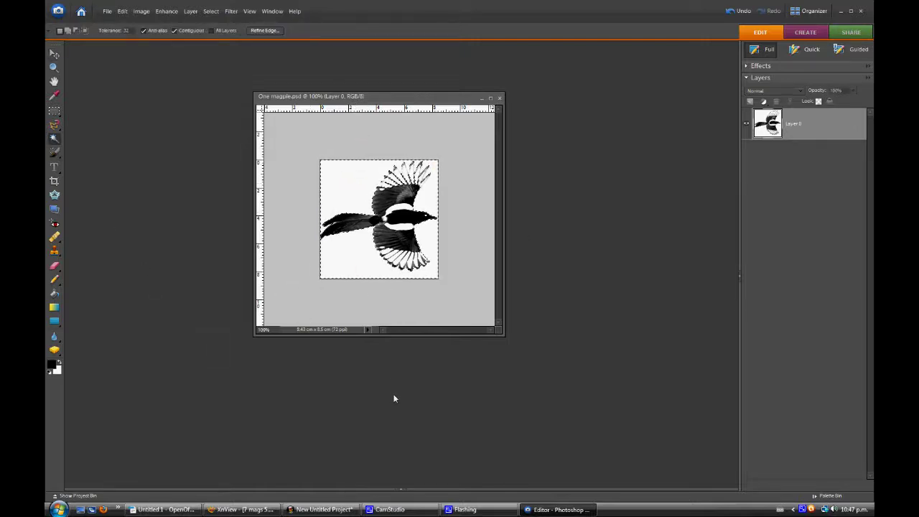
key(Delete)
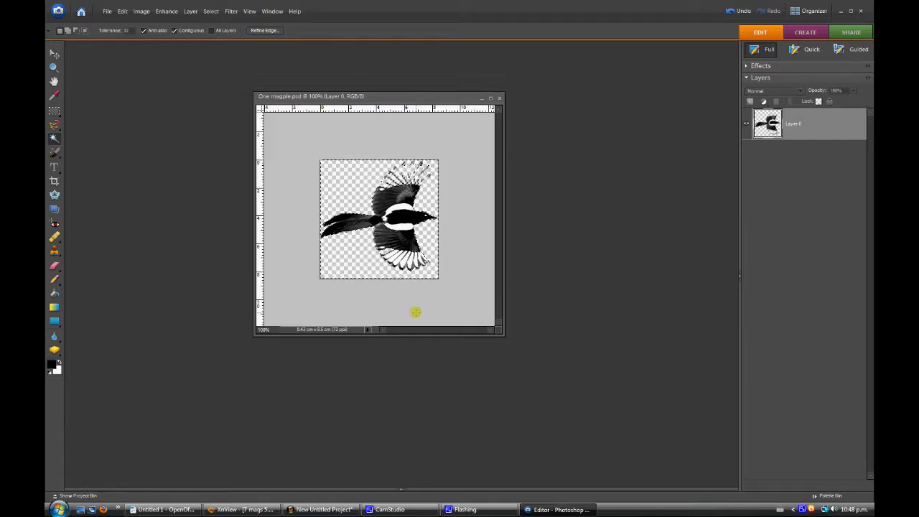
key(ctrl+z)
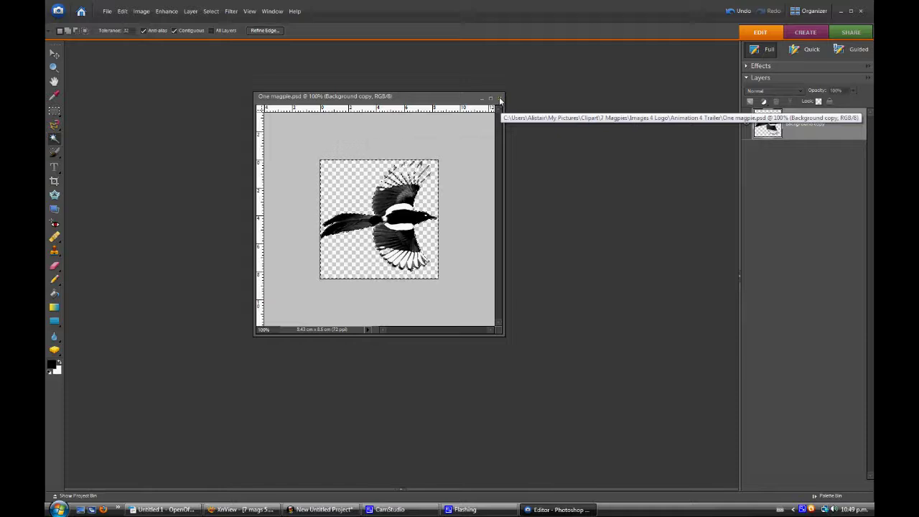
Close One magpie without saving and open One magpie trans.psd
click(500, 98)
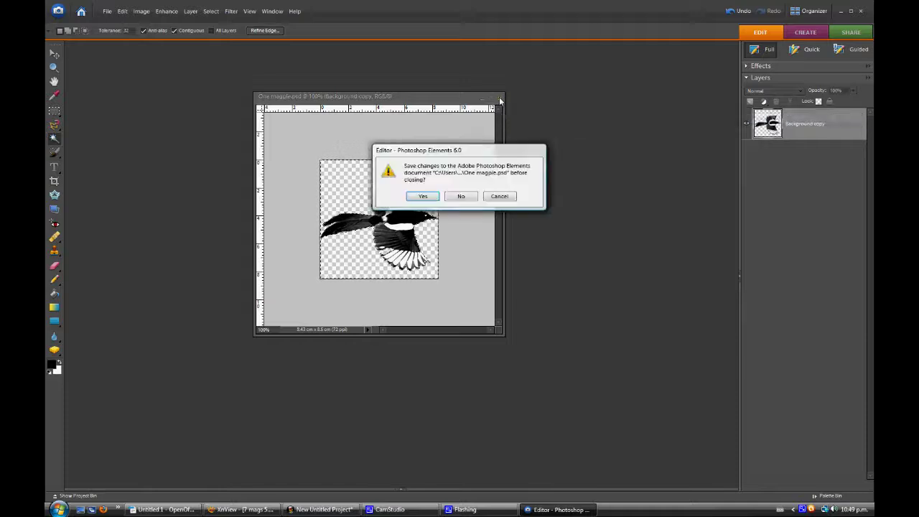
click(463, 201)
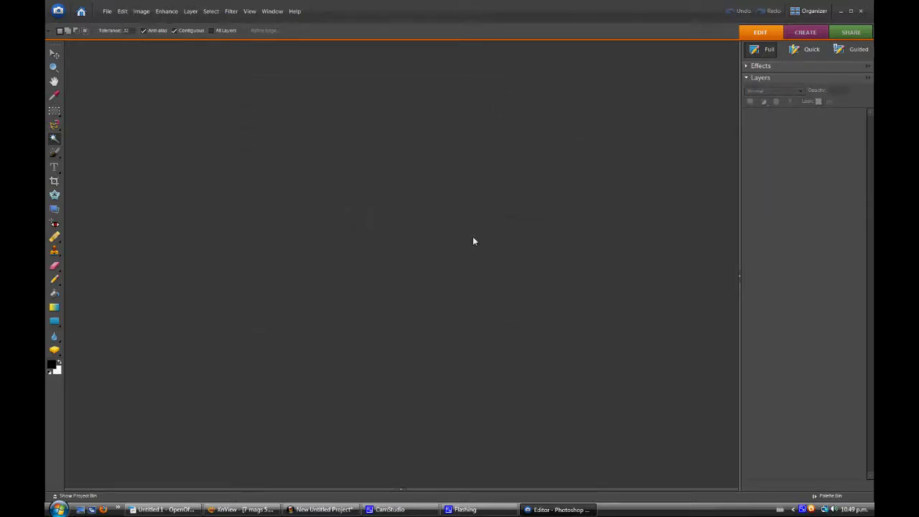
key(ctrl+o)
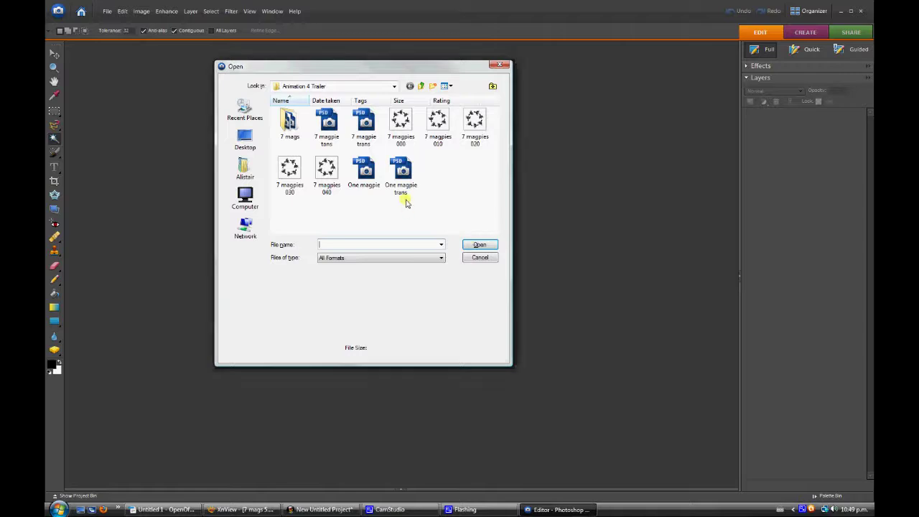
click(400, 176)
click(480, 244)
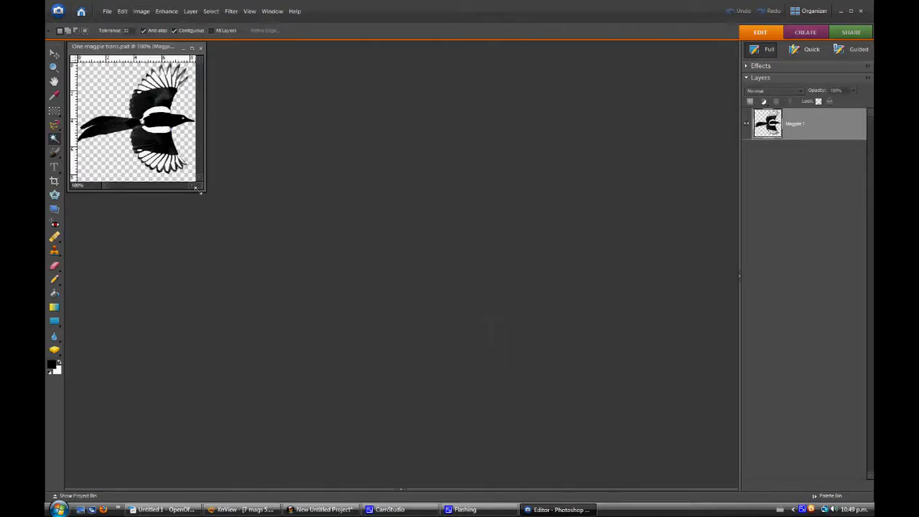
Enlarge the One magpie trans window, select the Move tool and start a new document
drag(200, 190, 263, 244)
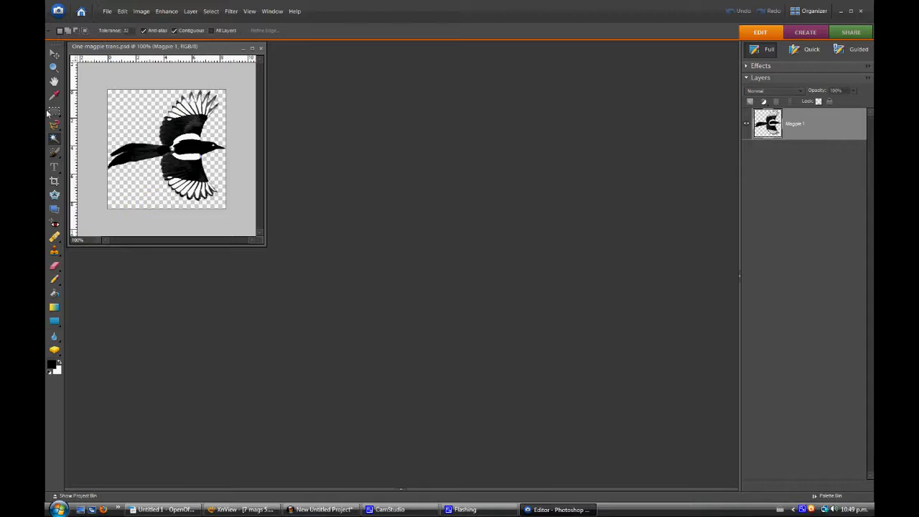
click(53, 56)
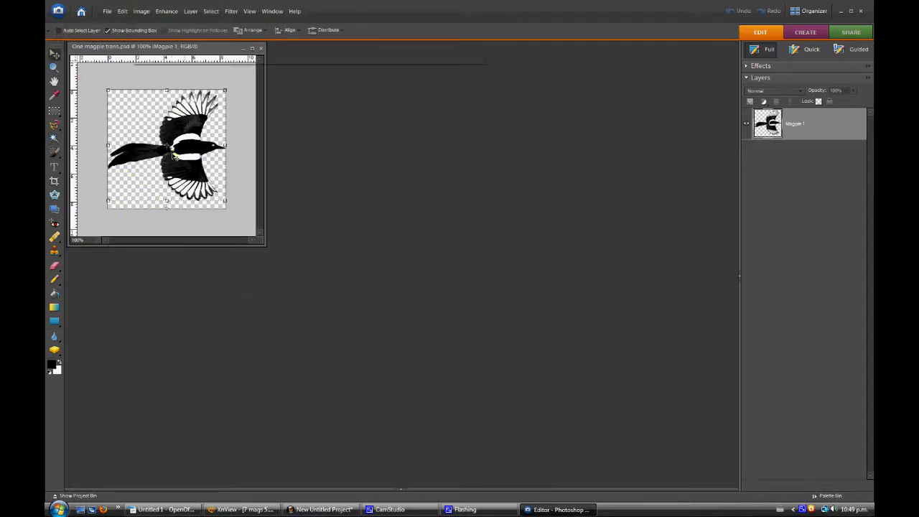
key(ctrl+n)
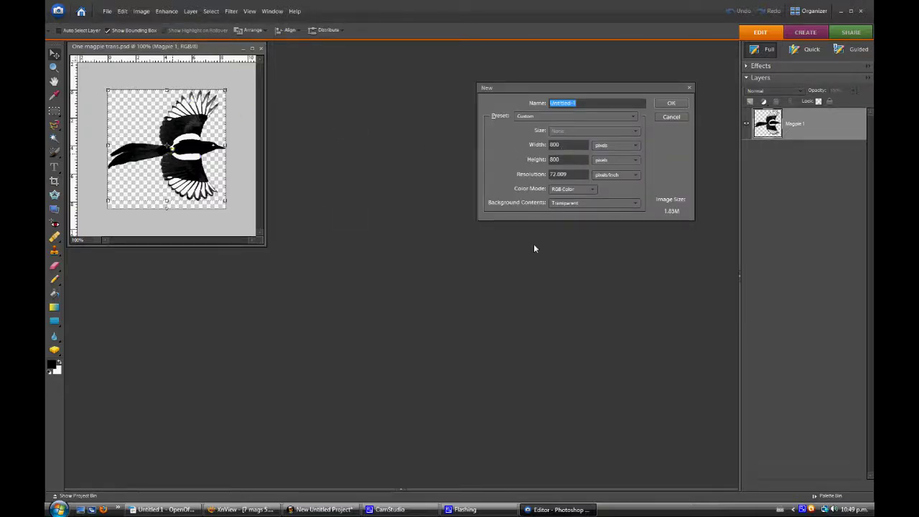
Create the 800×800 transparent document and show it at 66.67% beside the magpie file
drag(577, 86, 504, 62)
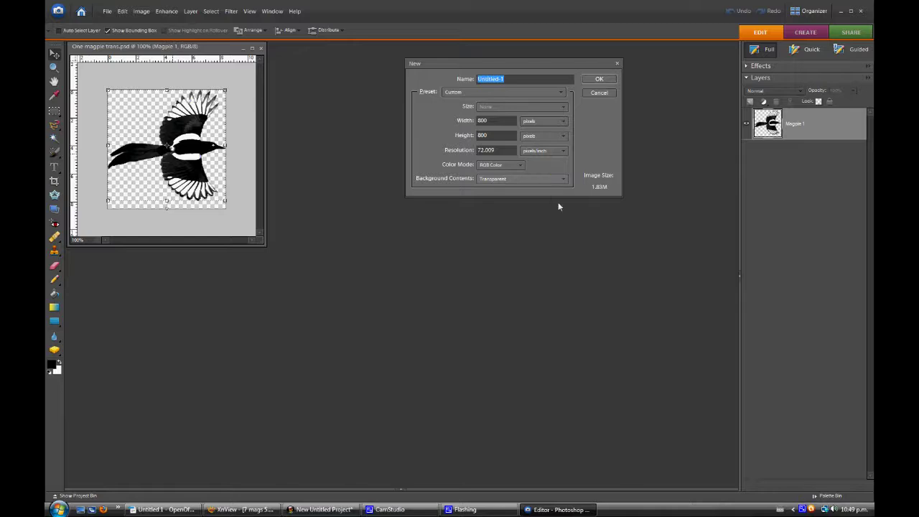
click(598, 79)
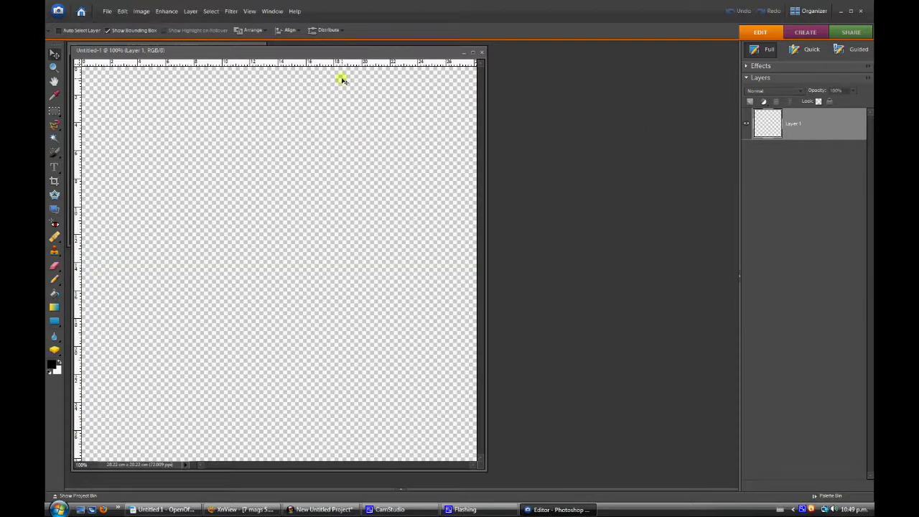
drag(344, 55, 524, 55)
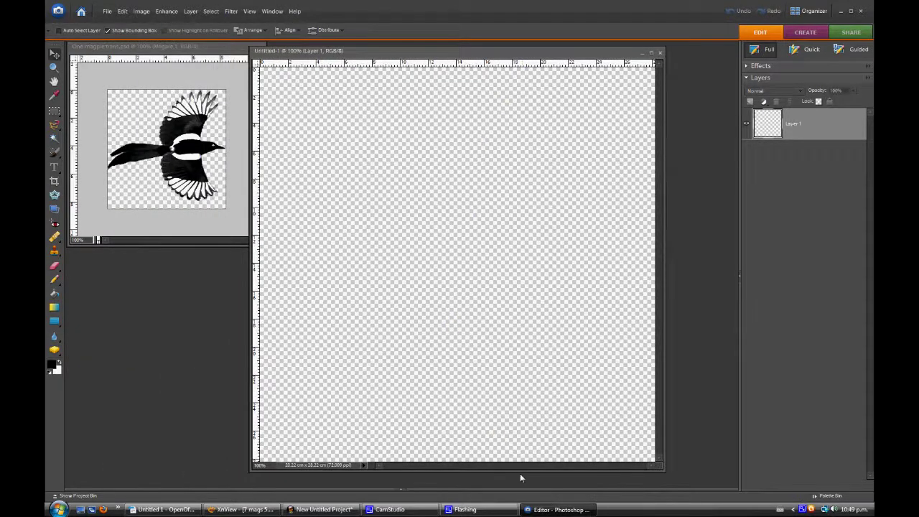
key(ctrl+minus)
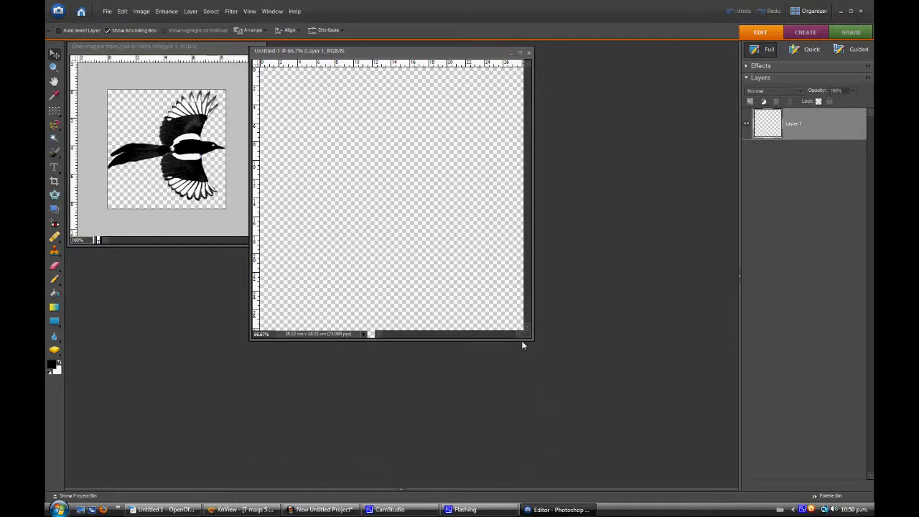
drag(542, 350, 655, 464)
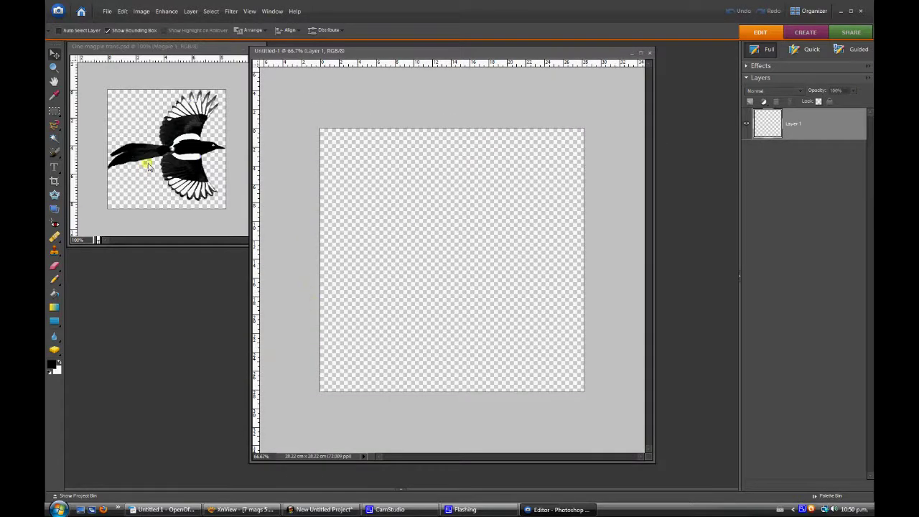
Drag the magpie into Untitled-1 as a new layer and move it near the top centre
drag(146, 168, 283, 162)
drag(385, 152, 381, 152)
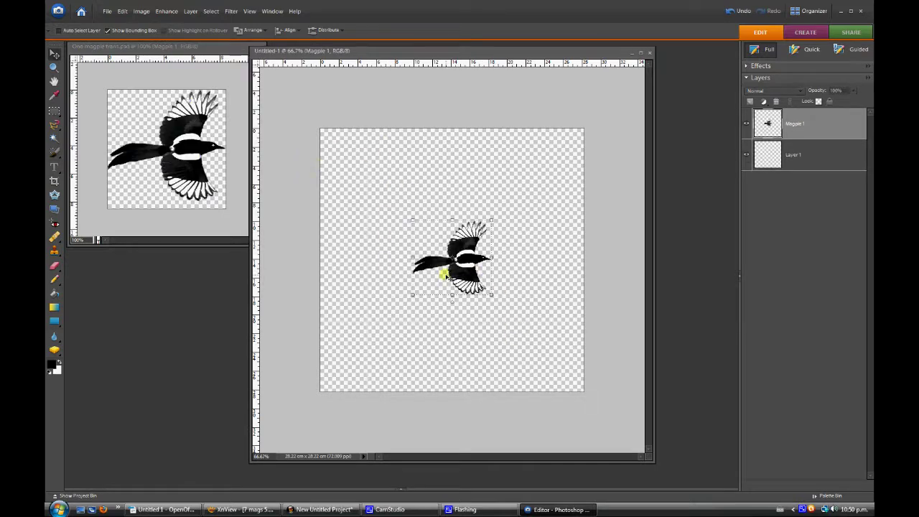
drag(455, 269, 448, 181)
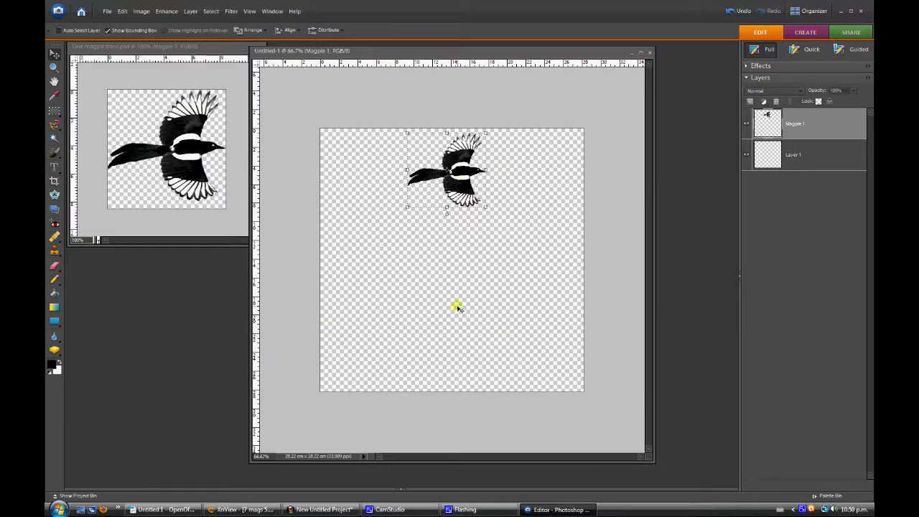
click(229, 60)
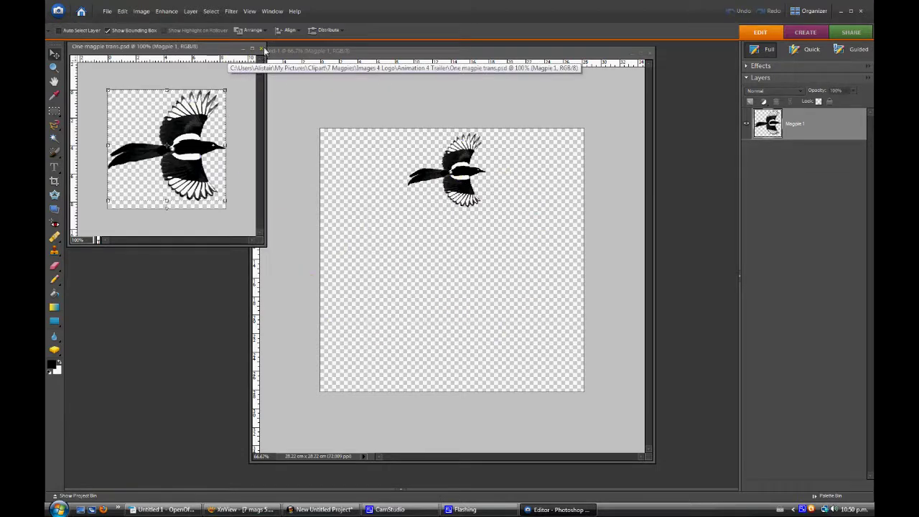
Close One magpie trans, move Magpie 1 below Layer 1, and choose Duplicate Layer for it
click(262, 48)
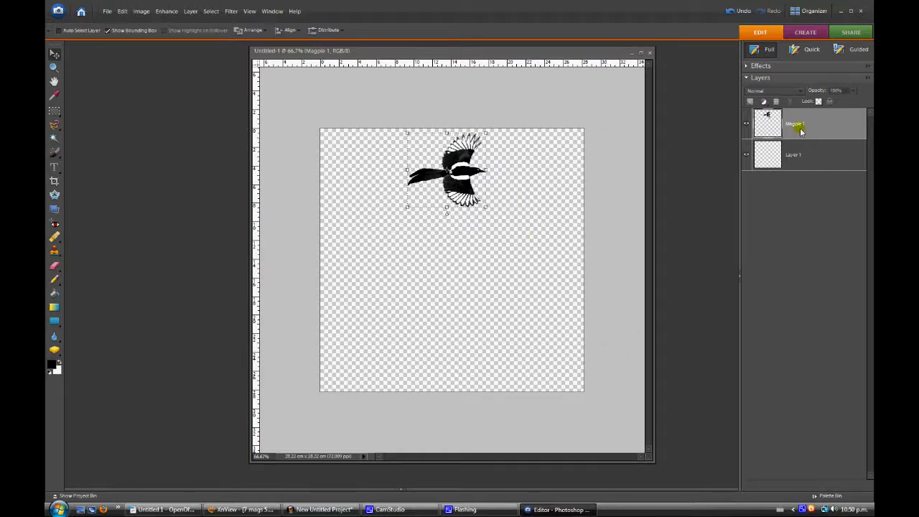
drag(800, 131, 801, 208)
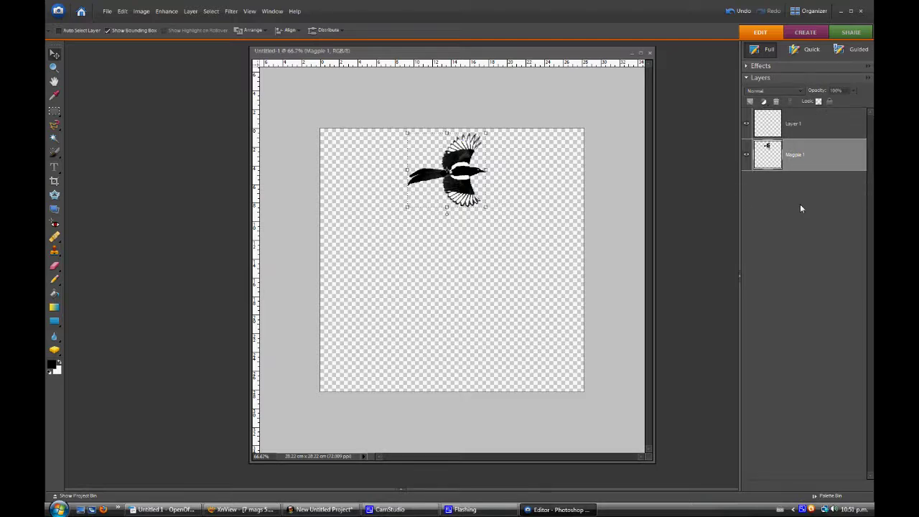
click(787, 159)
click(823, 163)
right_click(813, 154)
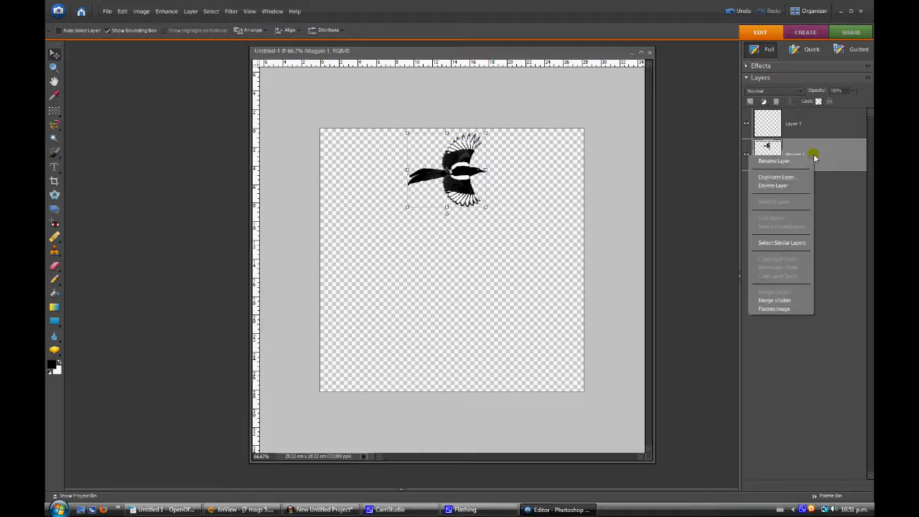
click(779, 178)
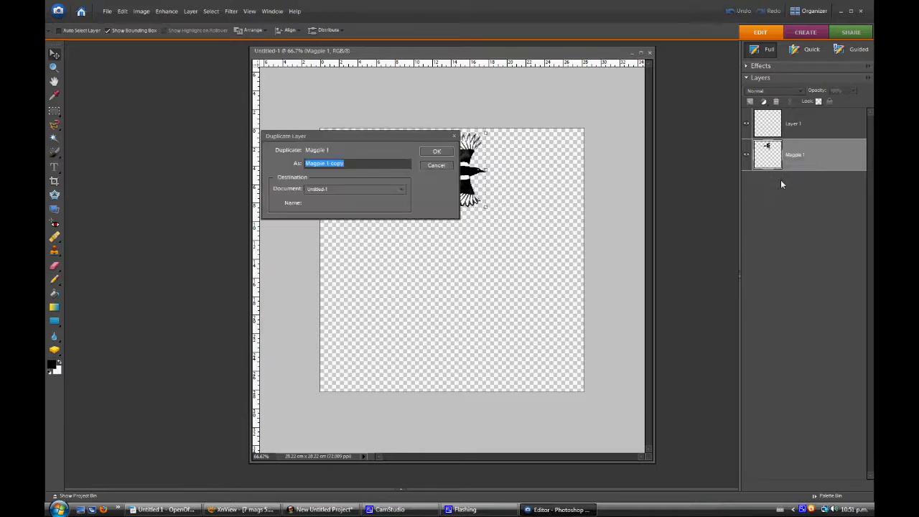
Accept the Magpie 1 copy duplicate, trial-rotate it to about 36°, then cancel the transform
key(Return)
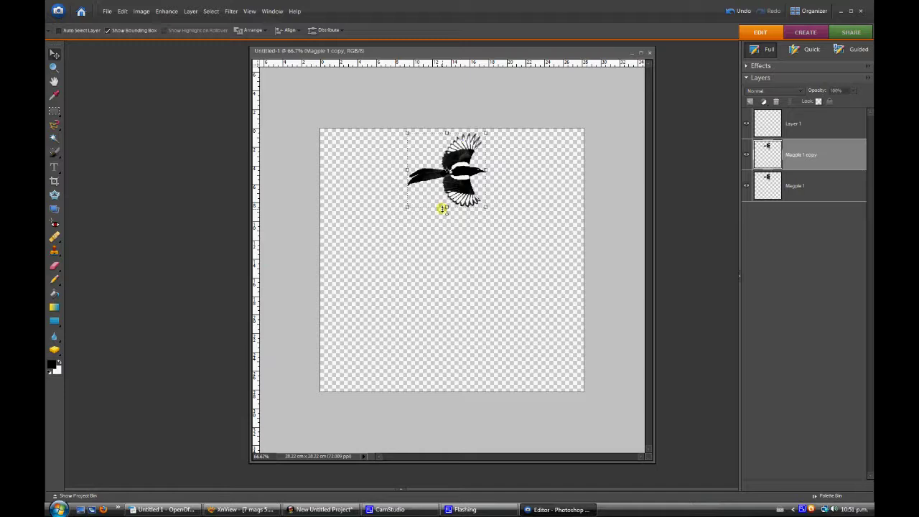
drag(445, 212, 482, 230)
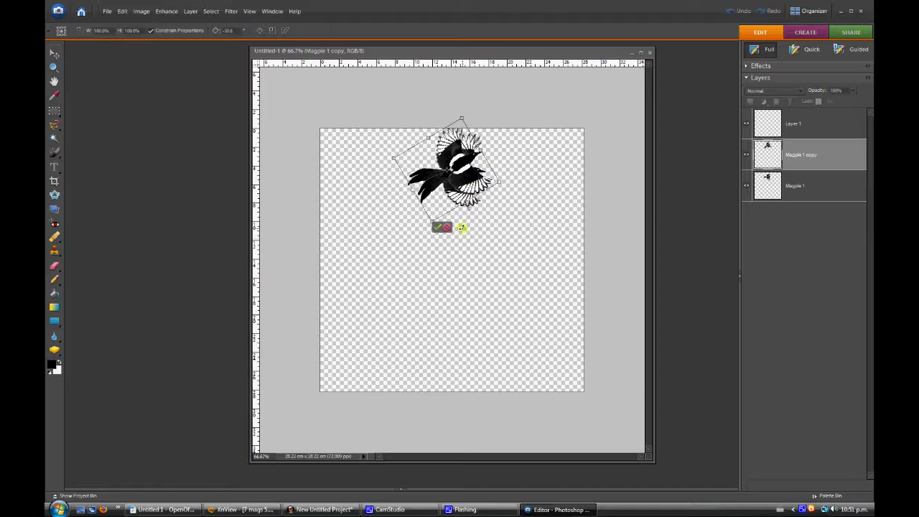
drag(471, 209, 424, 245)
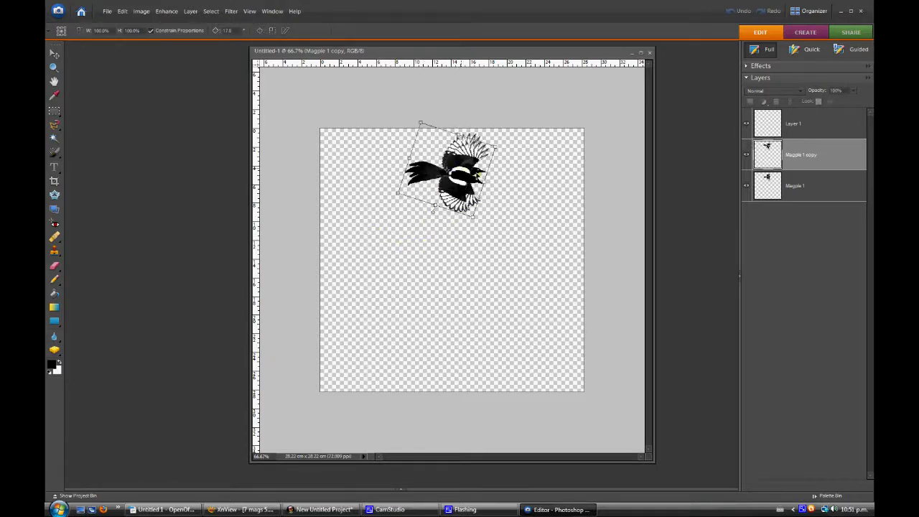
drag(459, 171, 509, 190)
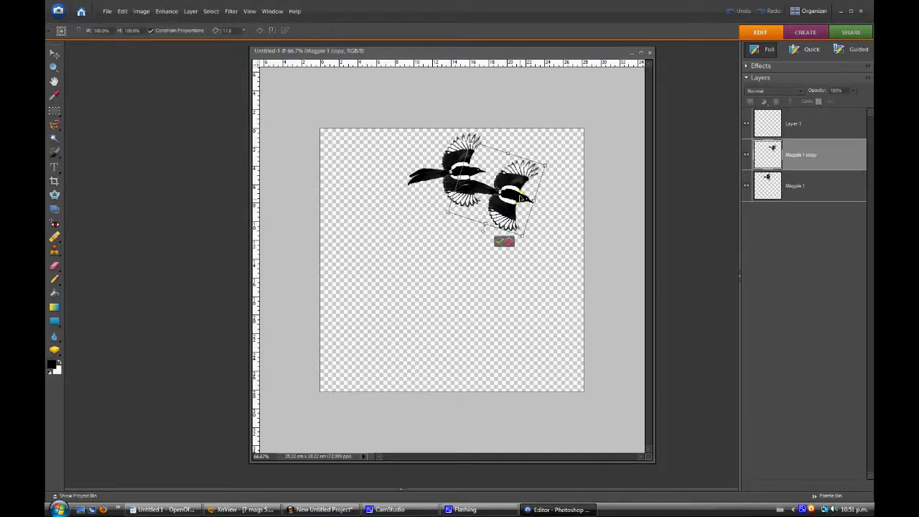
drag(510, 158, 542, 178)
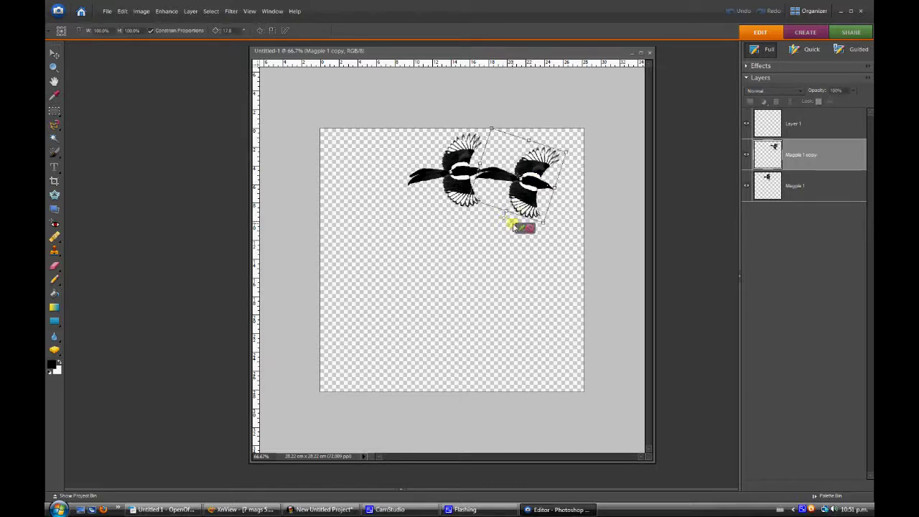
drag(504, 217, 532, 201)
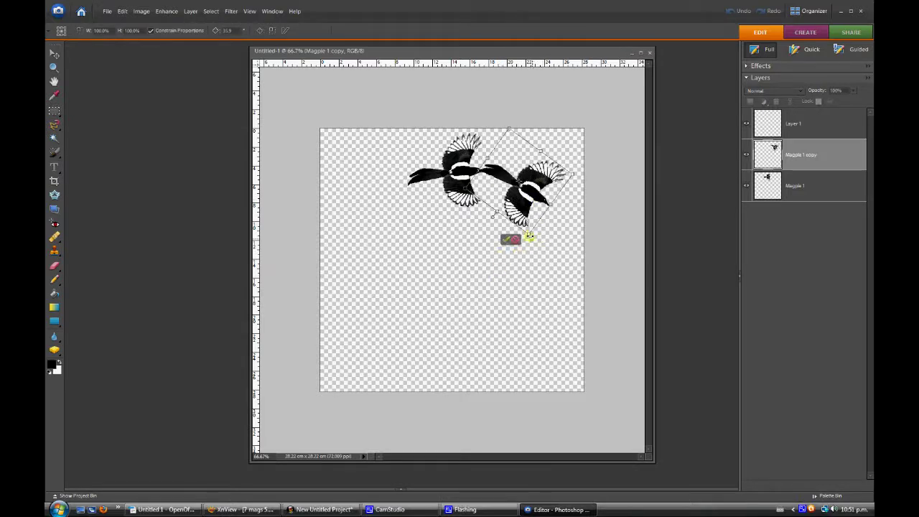
click(515, 242)
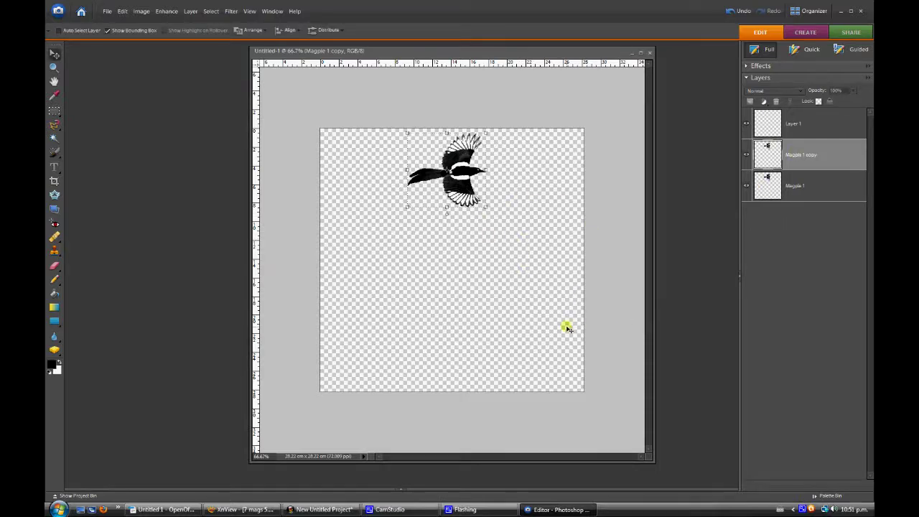
Above Layer 1, draw a Shape 1 rectangle slightly larger than the 800×800 canvas, then hide it
click(812, 129)
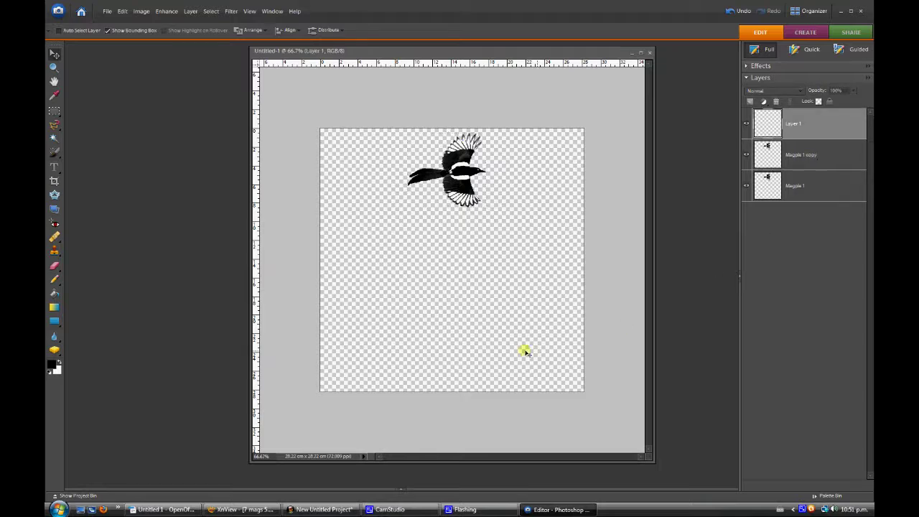
click(55, 321)
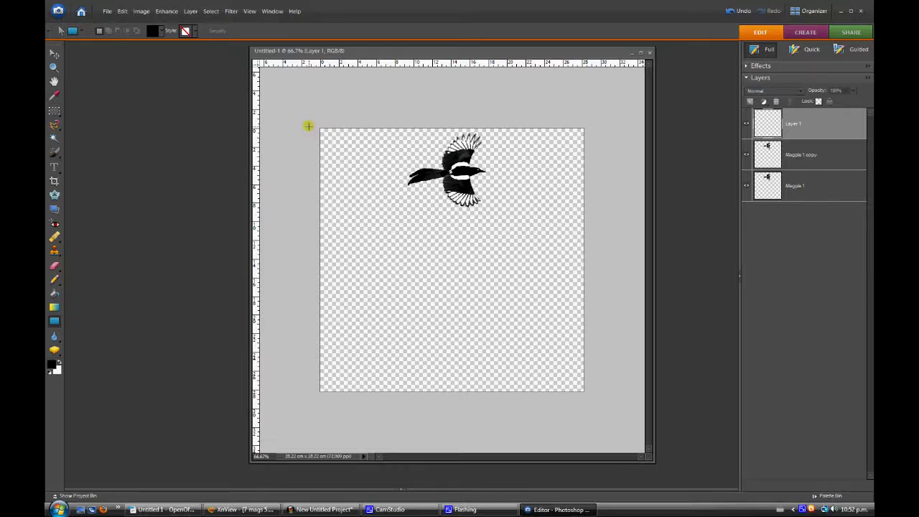
drag(310, 125, 589, 393)
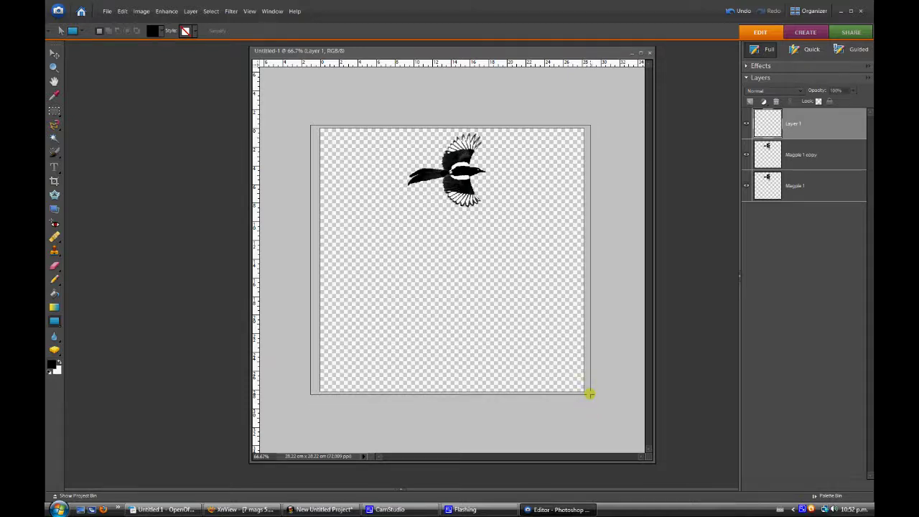
drag(589, 393, 590, 394)
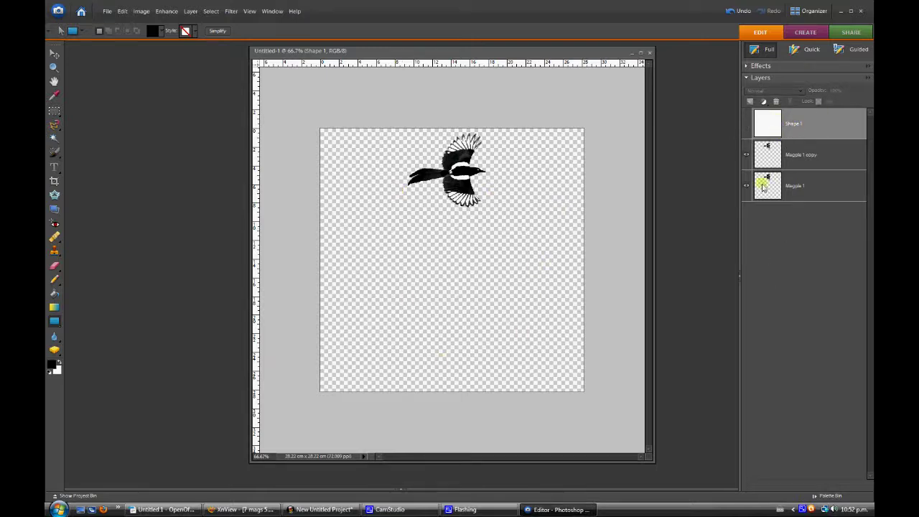
click(827, 156)
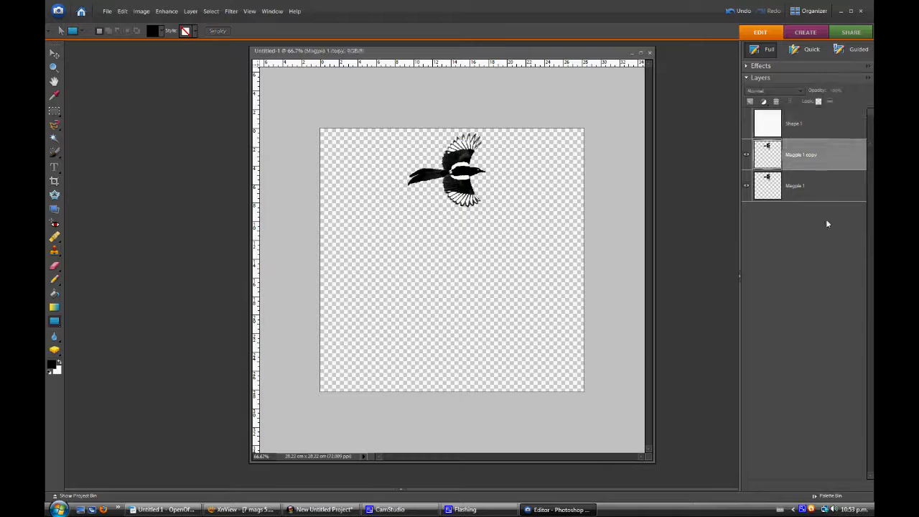
Select Magpie 1 copy together with the Shape 1 rectangle and rotate them around the canvas centre
click(55, 54)
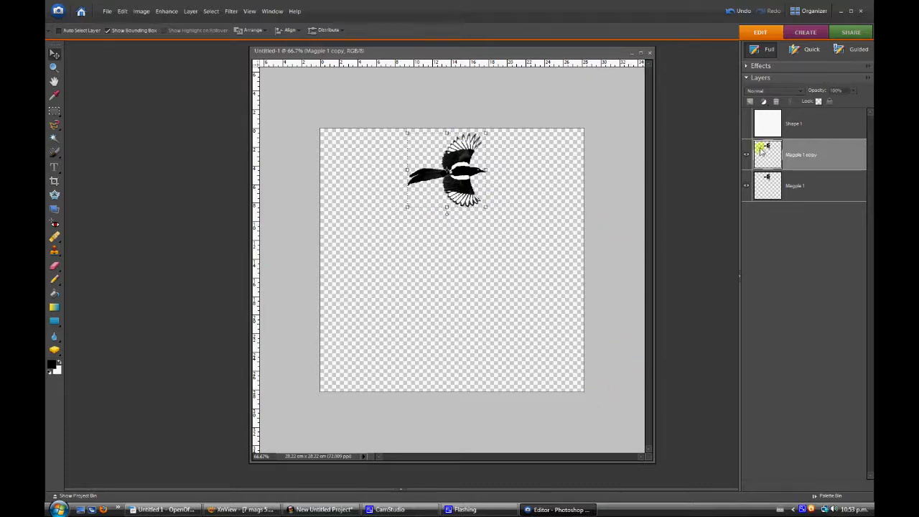
shift+click(831, 120)
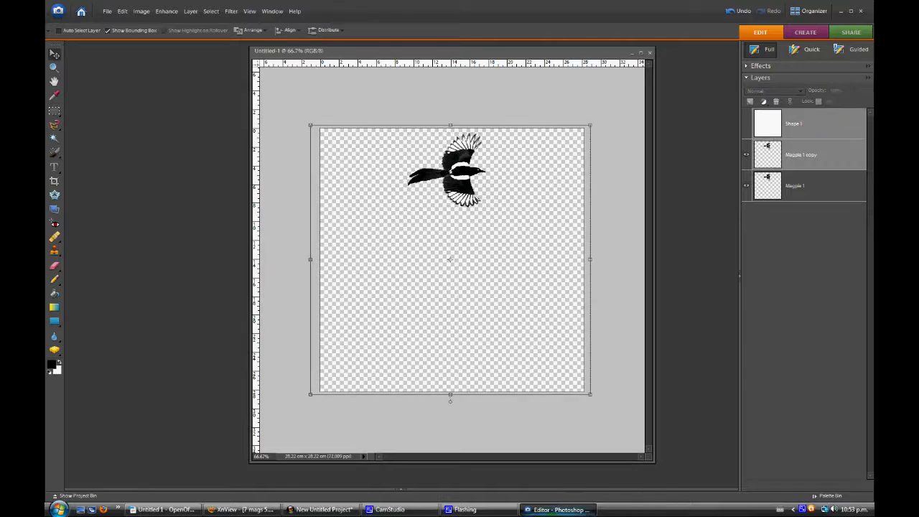
click(455, 403)
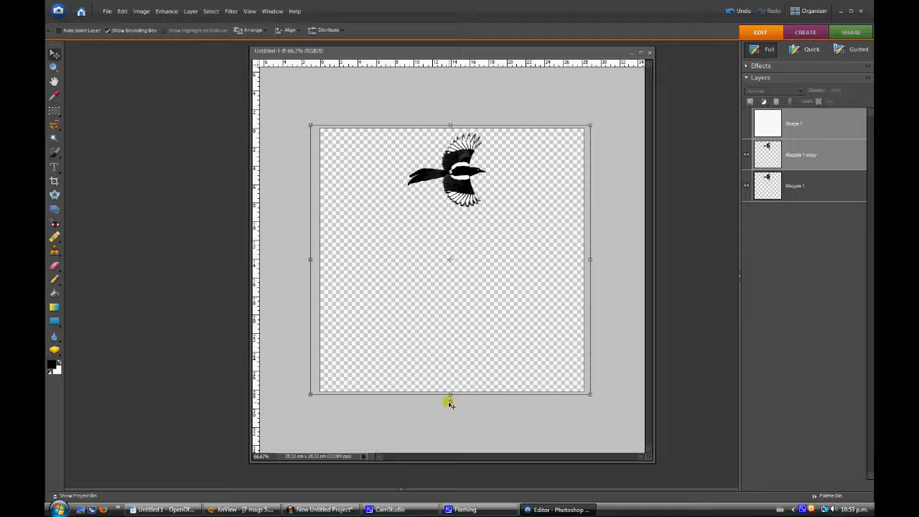
click(465, 324)
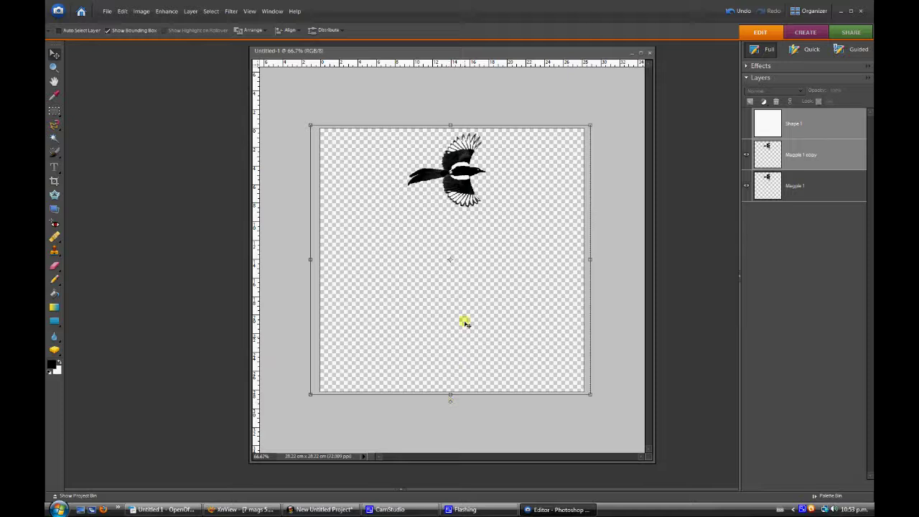
click(450, 401)
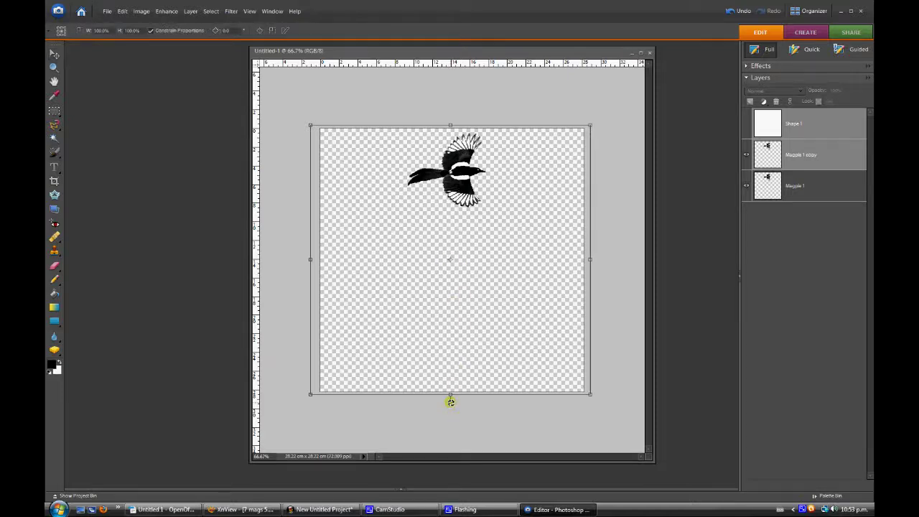
drag(450, 401, 359, 412)
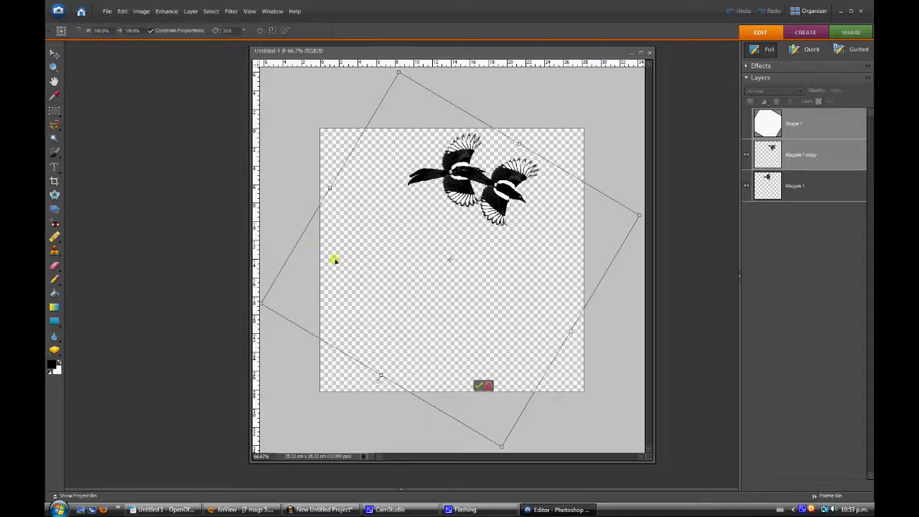
Set the rotation angle to exactly 30° and commit the transform
click(236, 30)
text(31)
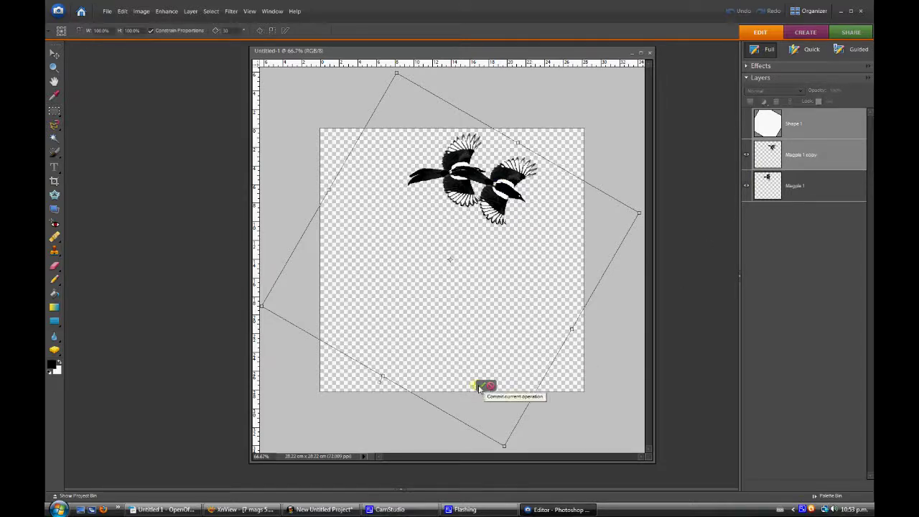
click(478, 385)
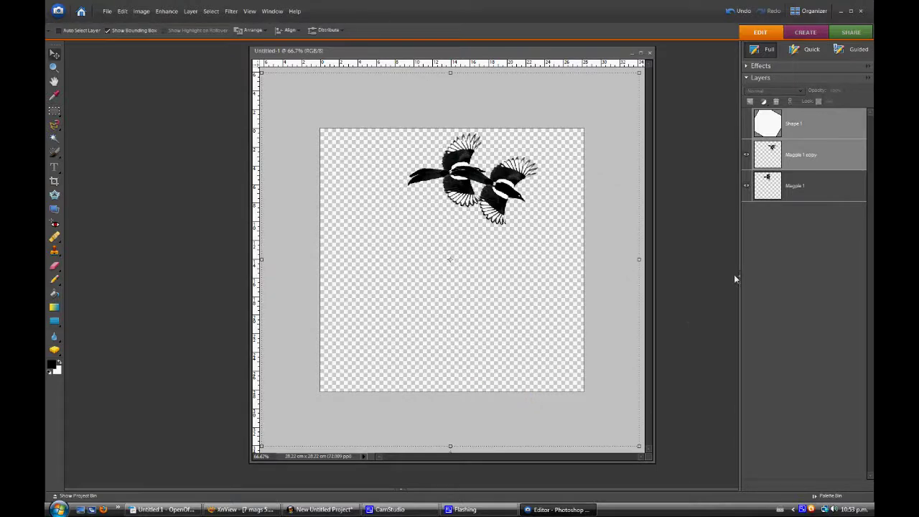
click(845, 153)
Duplicate the Magpie 1 copy layer as Magpie 1 copy 2
click(833, 152)
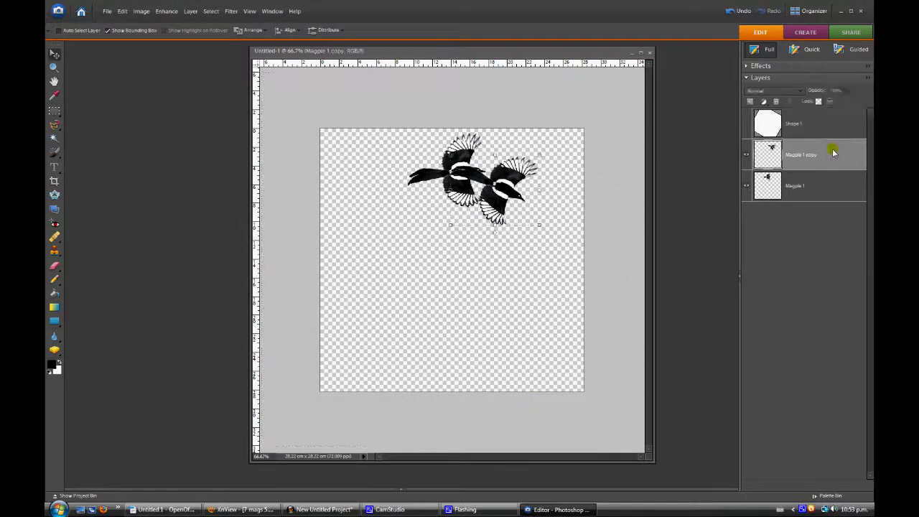
right_click(832, 152)
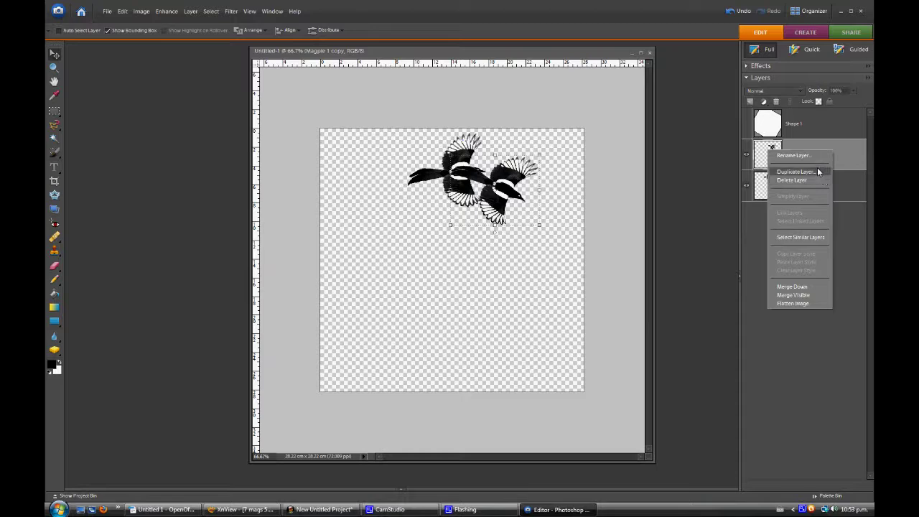
click(818, 172)
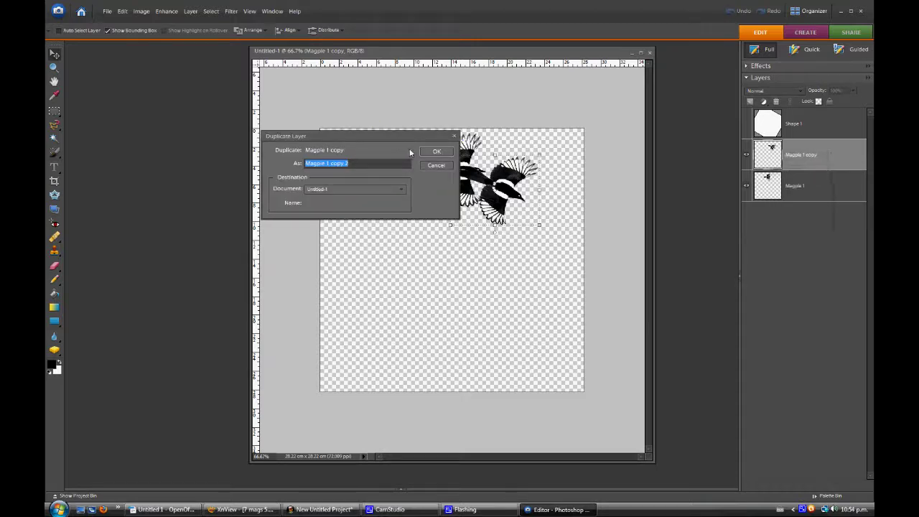
click(433, 152)
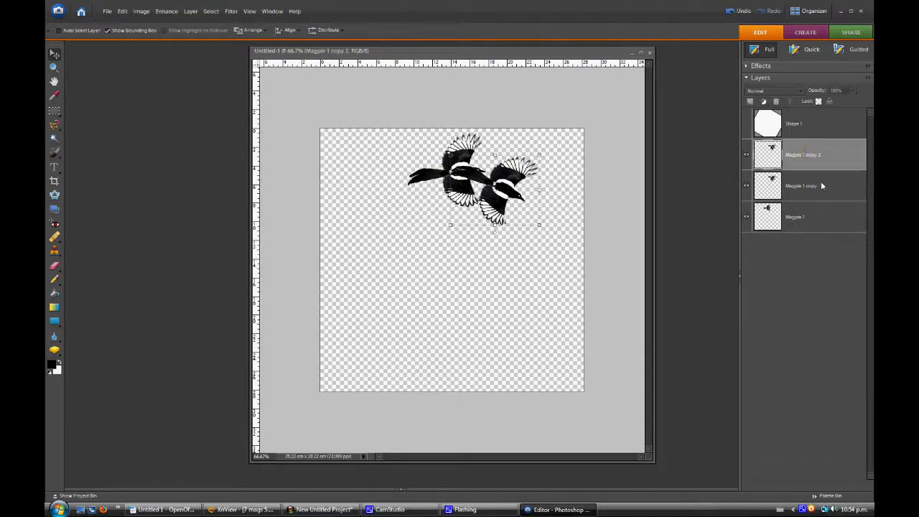
Rotate Magpie 1 copy 2 with the Shape 1 rectangle a further 30° around the centre and commit
ctrl+click(828, 122)
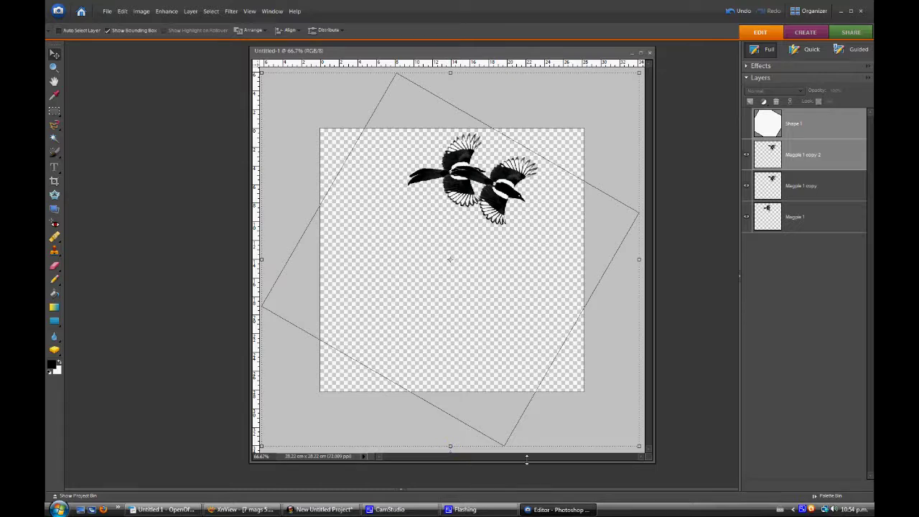
drag(531, 463, 531, 476)
click(450, 464)
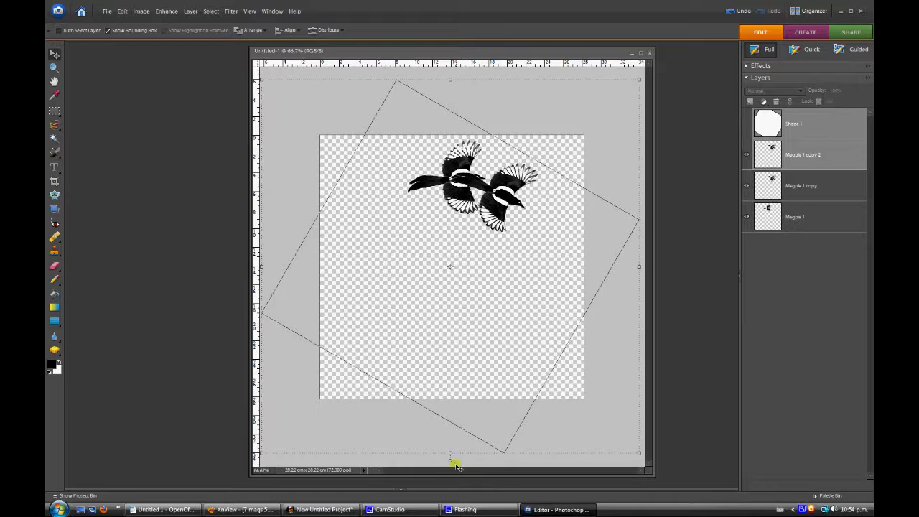
drag(450, 463, 332, 388)
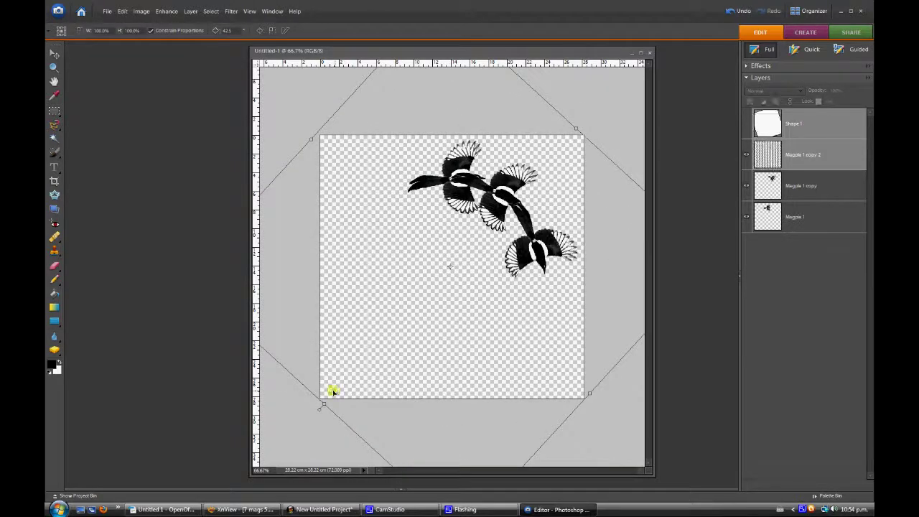
double_click(227, 30)
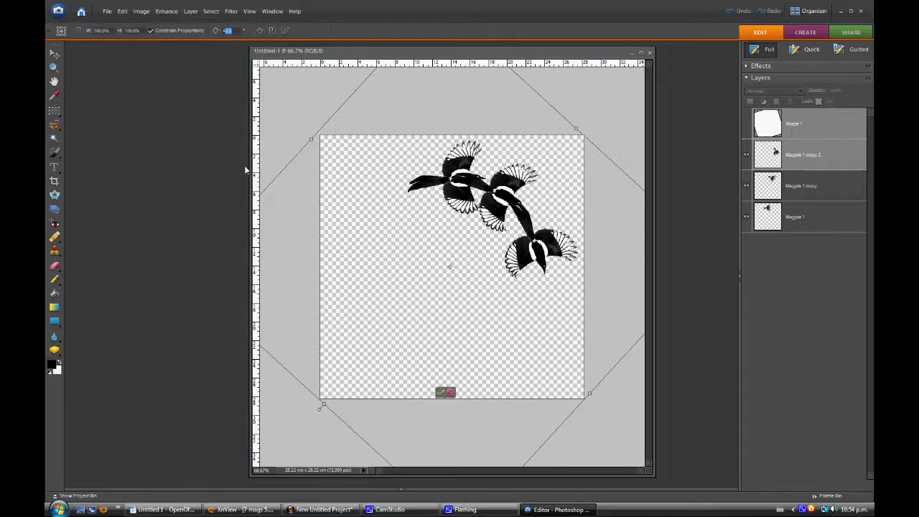
text(4)
text(30)
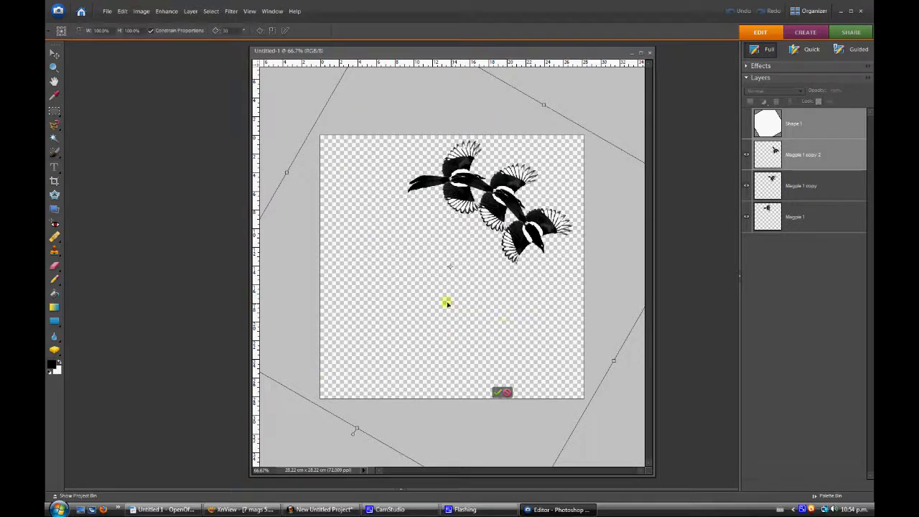
key(Return)
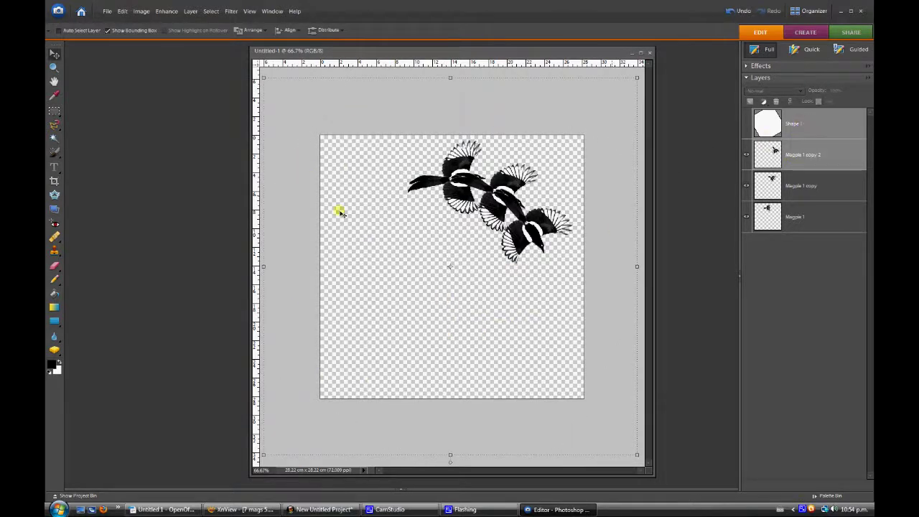
Delete the Shape 1 rectangle layer
click(767, 128)
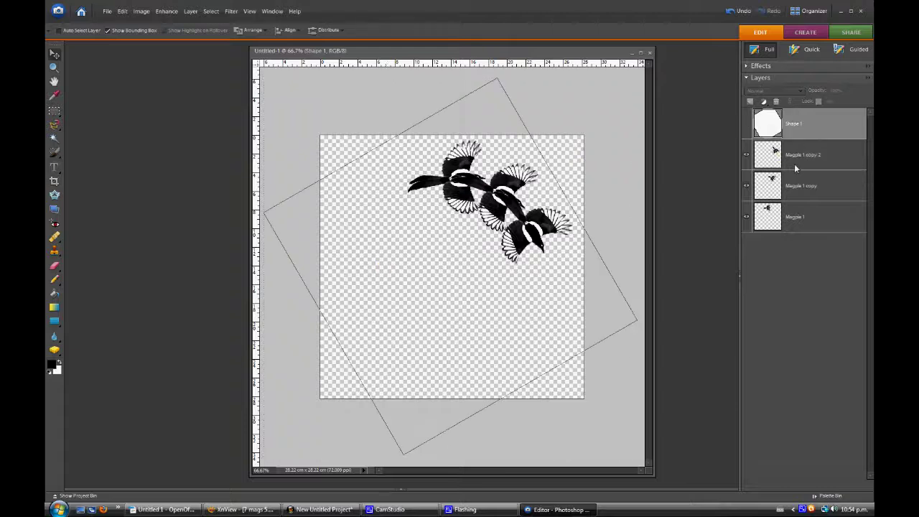
click(804, 119)
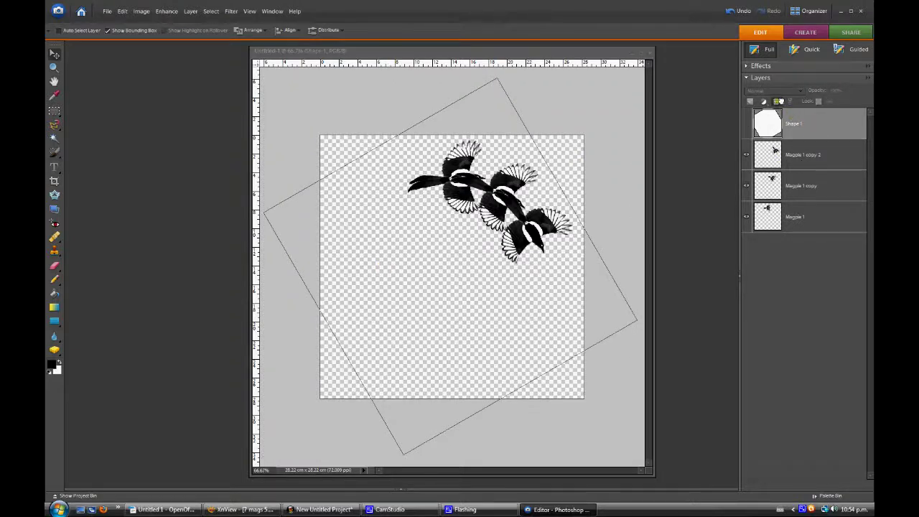
click(777, 102)
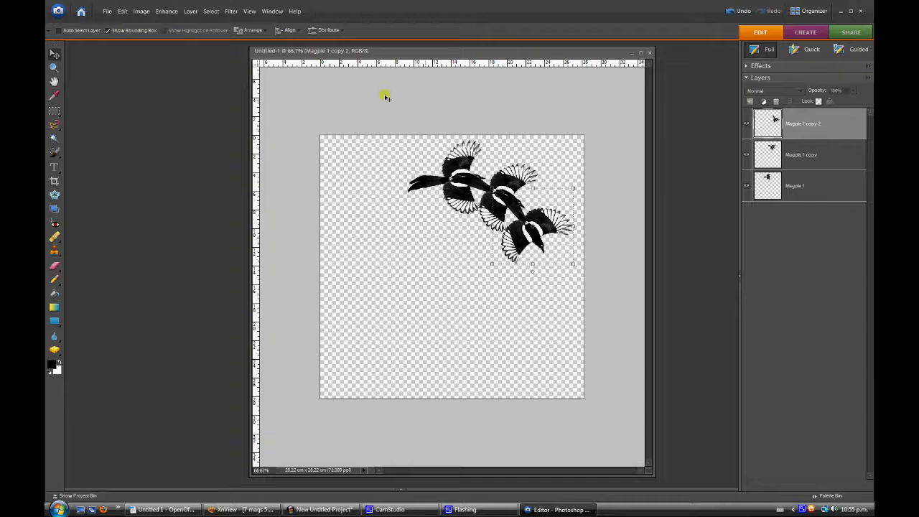
Hide the Magpie 1 copy layer
click(843, 156)
click(842, 191)
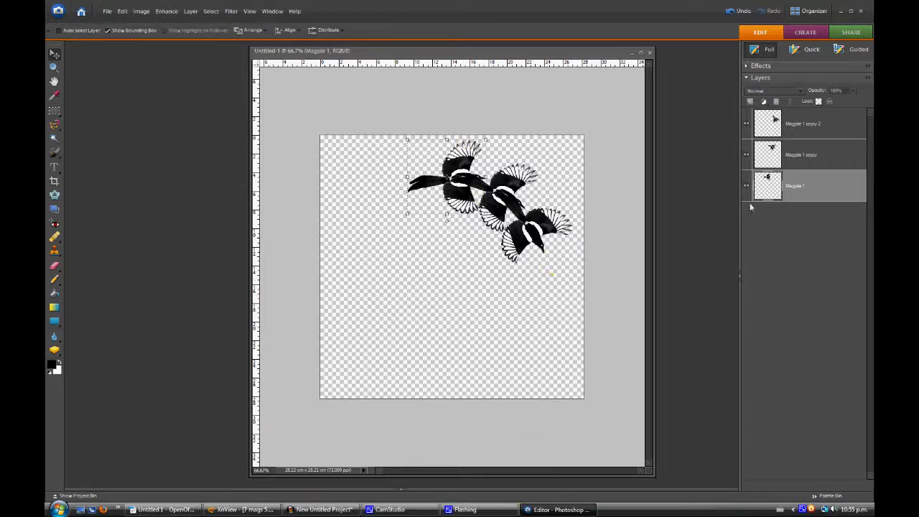
click(747, 154)
Hide Magpie 1 copy 2 and the original Magpie 1, leaving only Magpie 1 copy visible
click(747, 124)
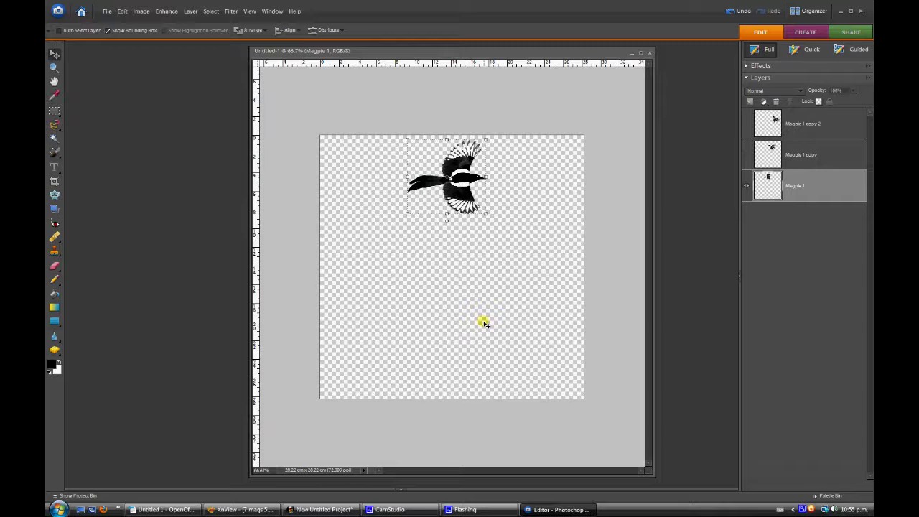
click(747, 186)
click(746, 155)
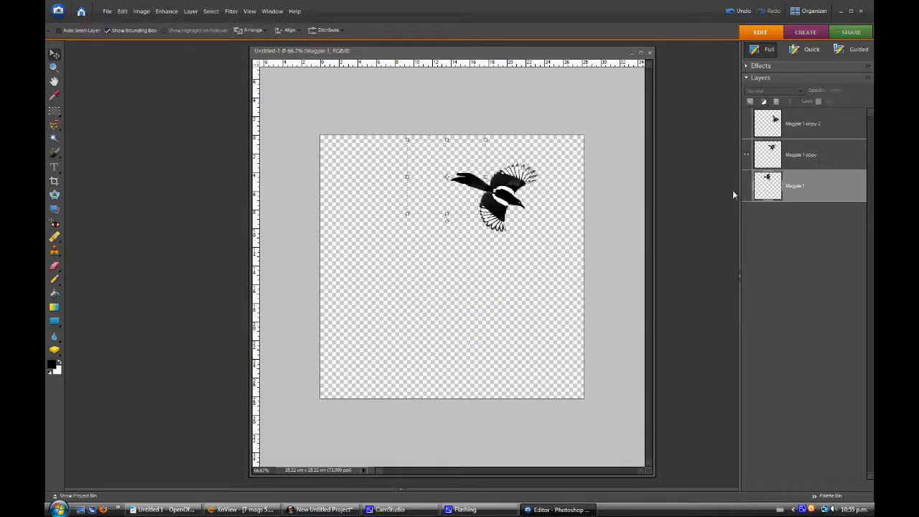